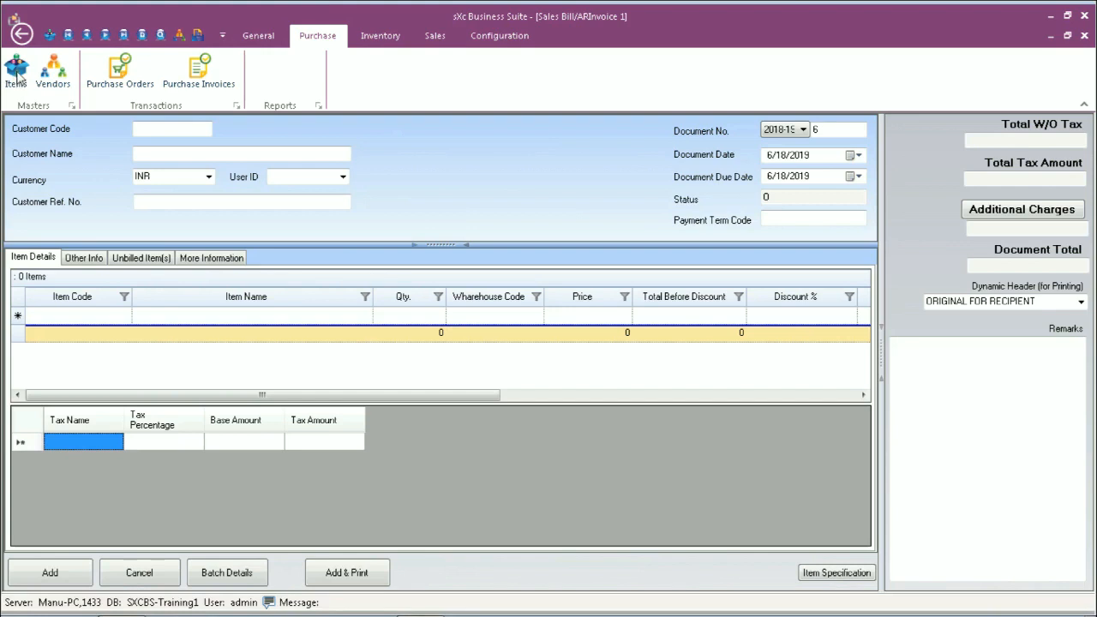
Open the item master record for Ladies Nova 101 and review its inventory control settings and warehouse balances.
click(16, 72)
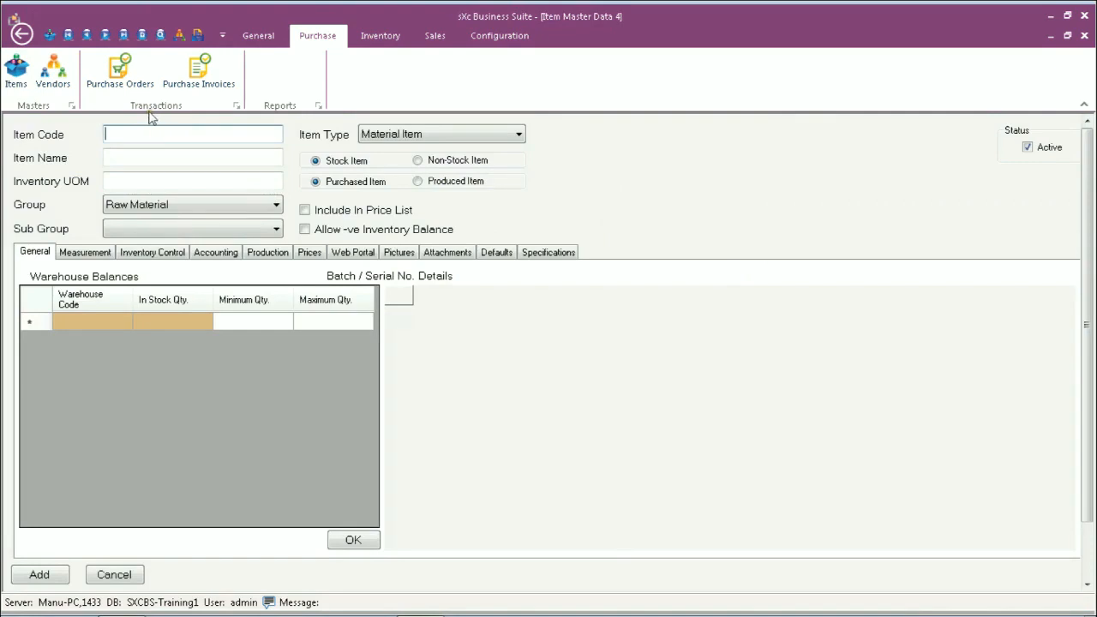
click(88, 36)
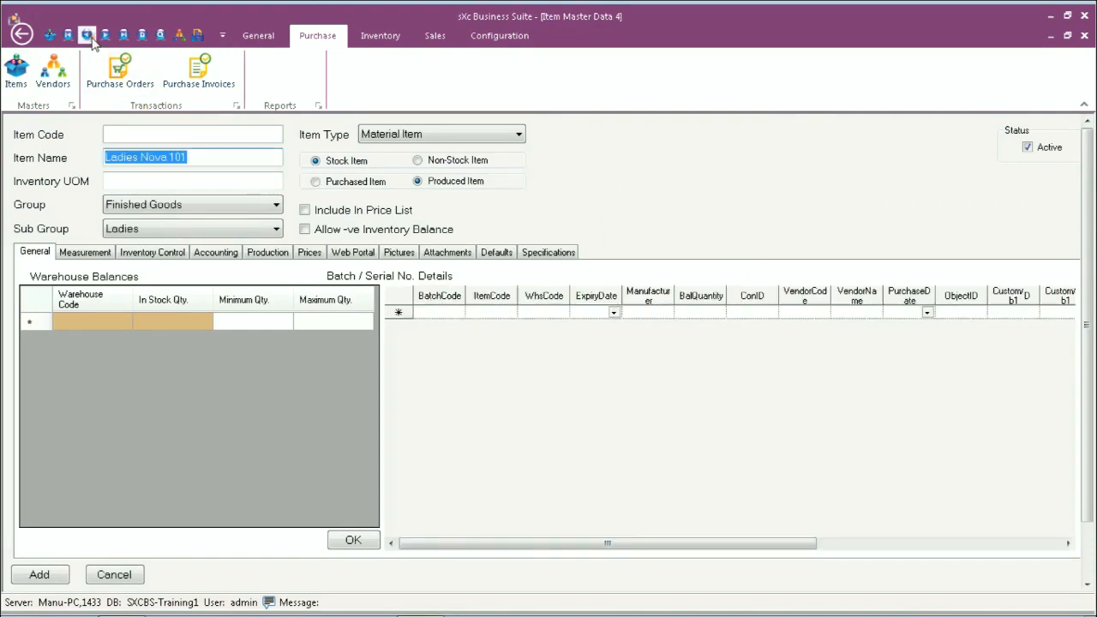
click(130, 252)
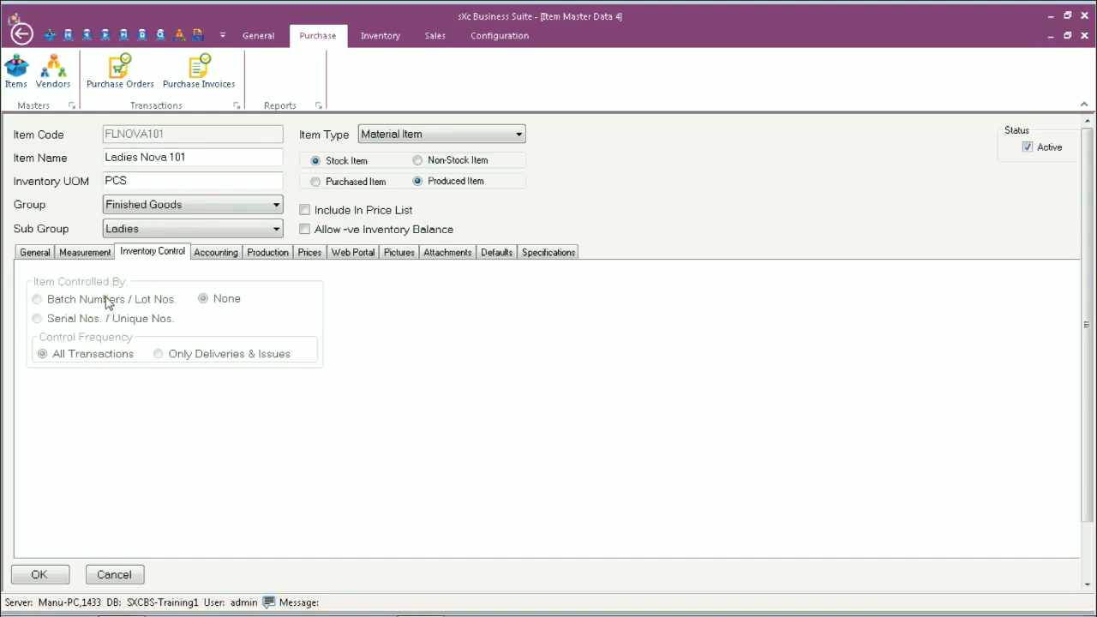
click(37, 254)
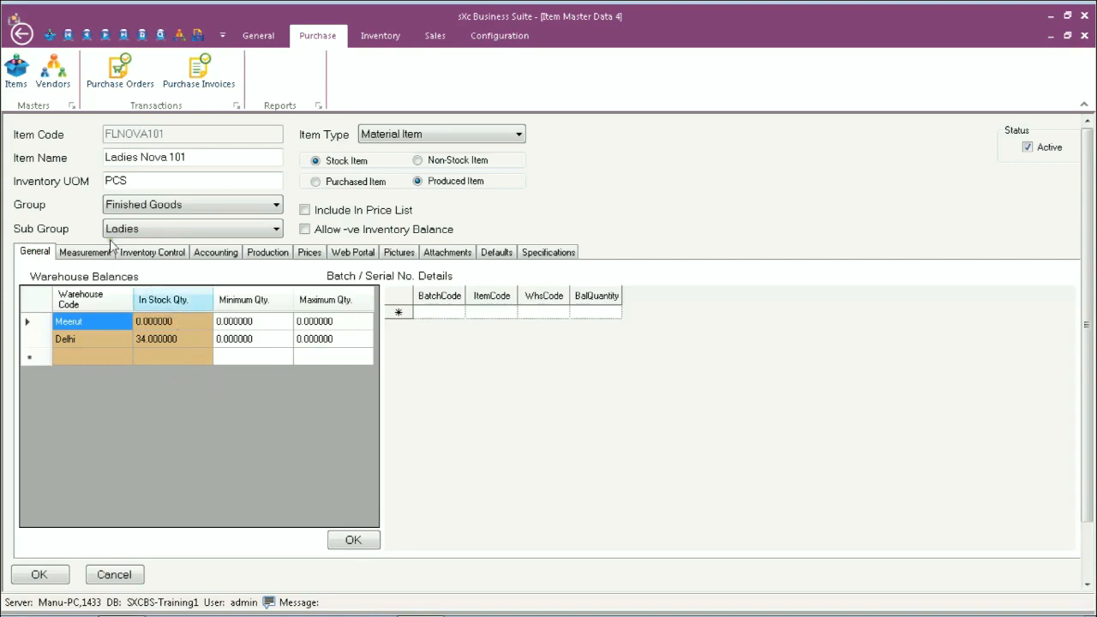
click(146, 251)
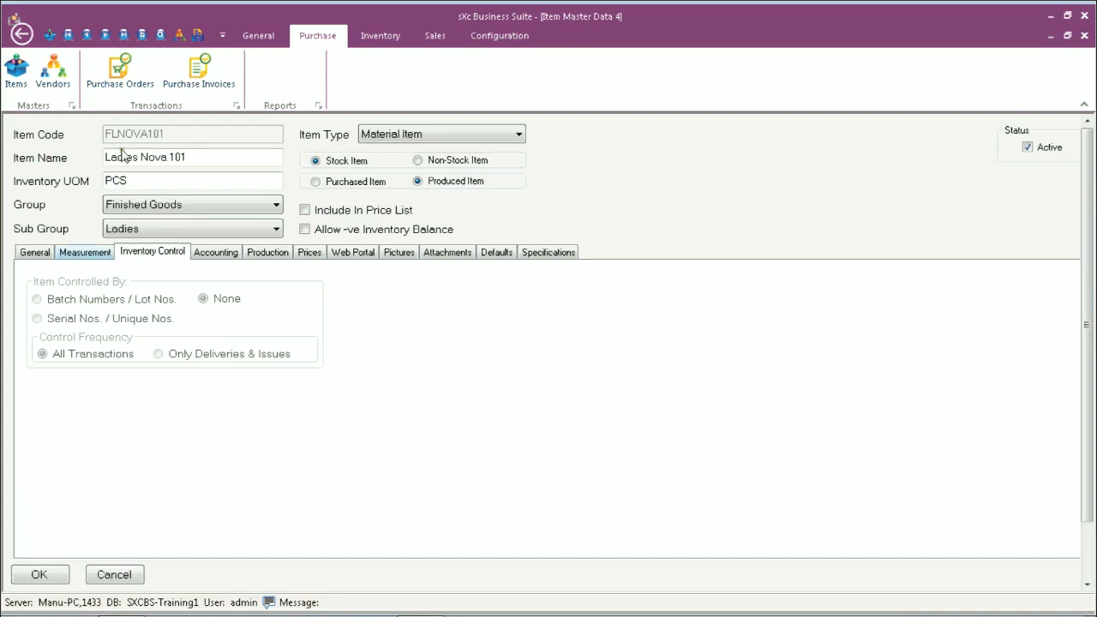
Find the item Kids Nova Fashion Plus (FKNOVAFPLUS) and examine its inventory control settings.
click(160, 34)
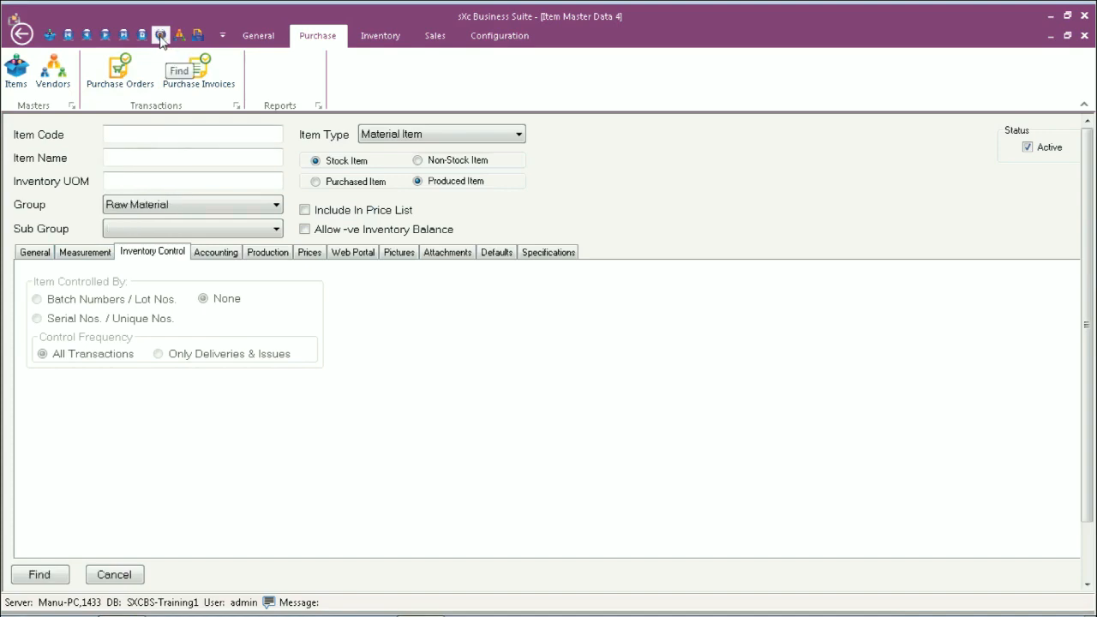
click(39, 575)
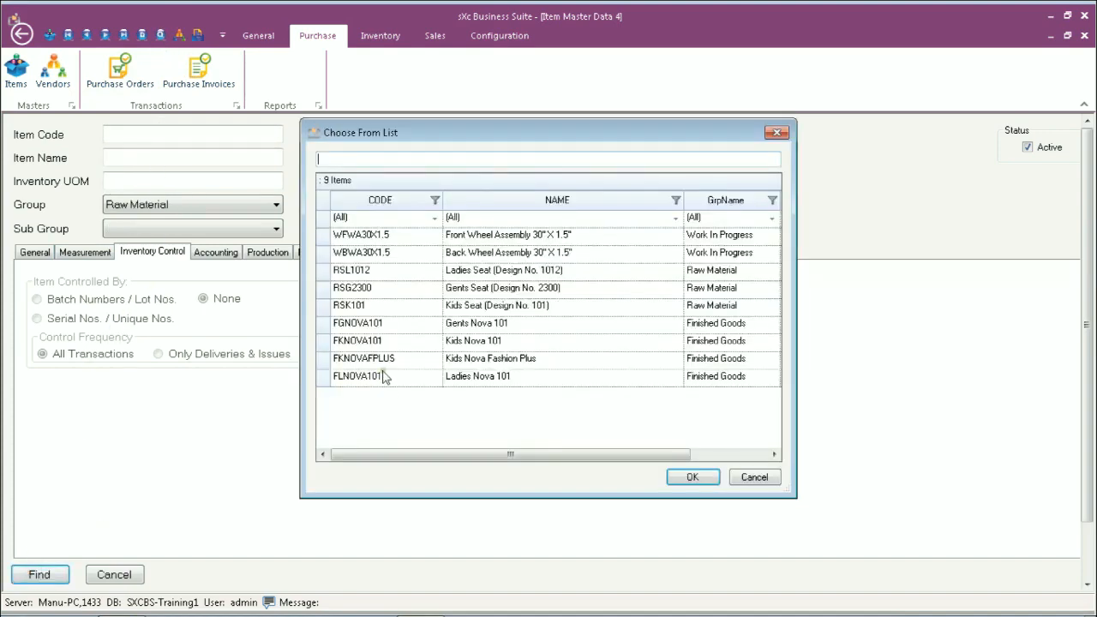
double_click(383, 360)
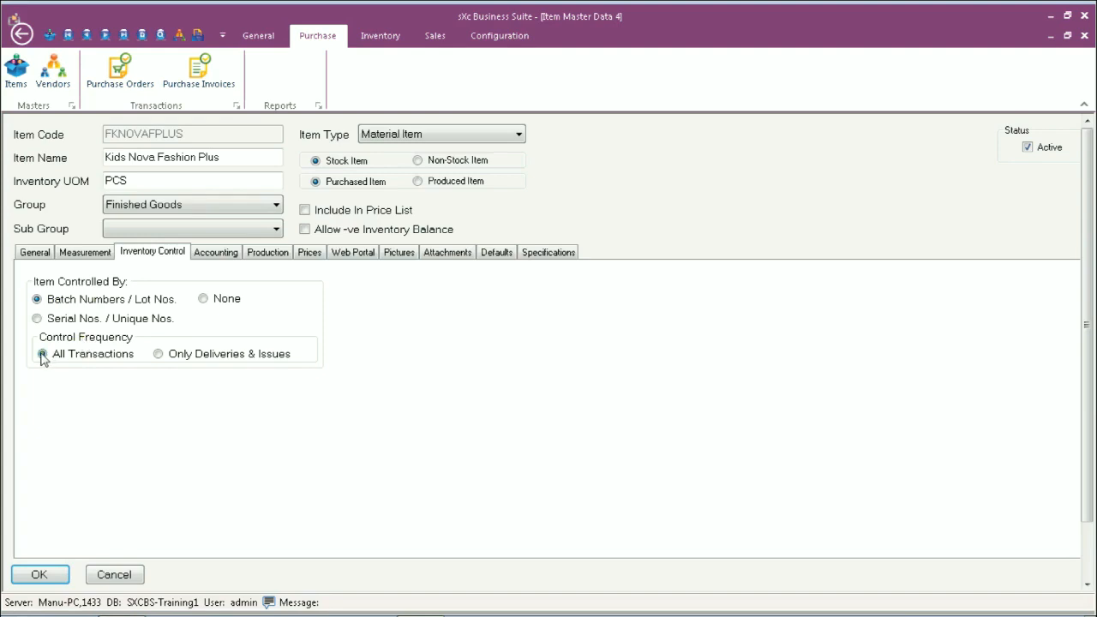
Try the Only Deliveries & Issues control frequency, restore All Transactions, then update and close the item record.
click(157, 354)
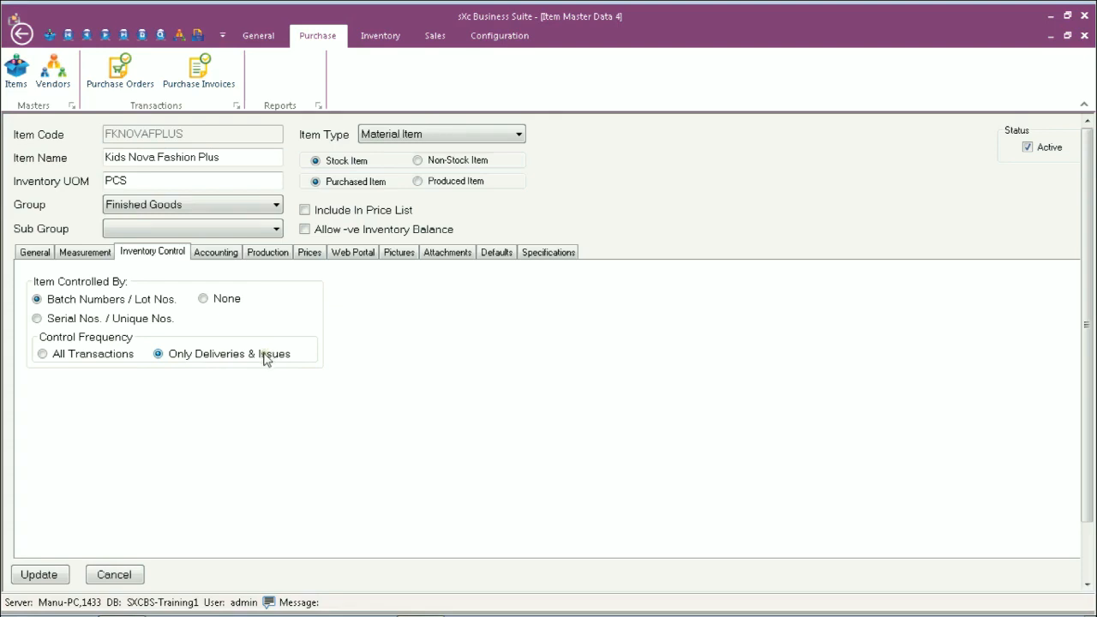
click(42, 354)
click(38, 575)
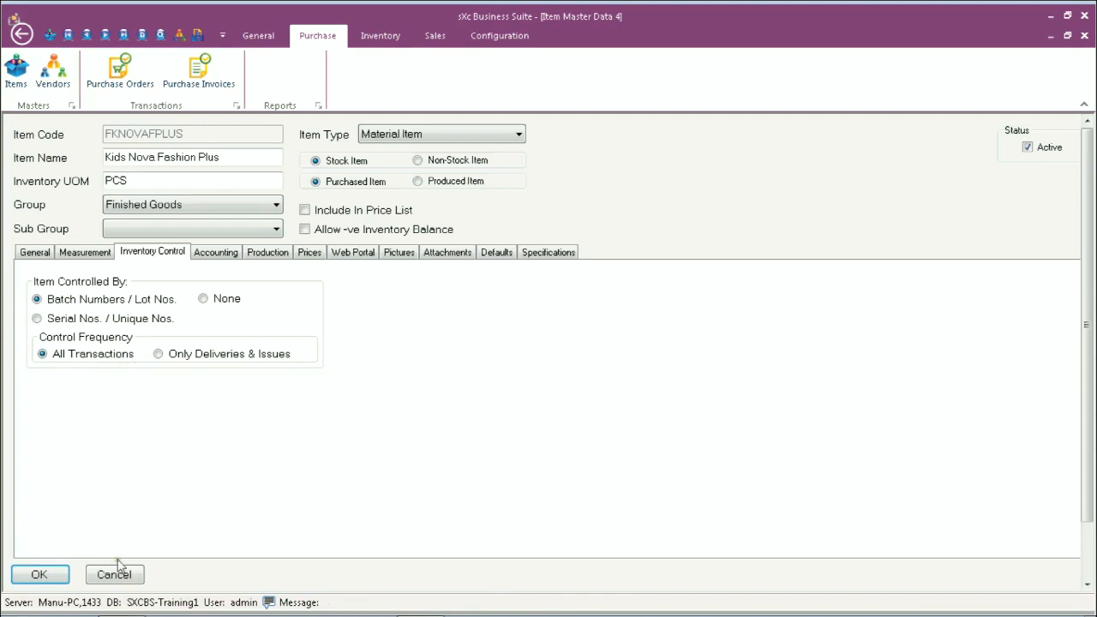
click(57, 574)
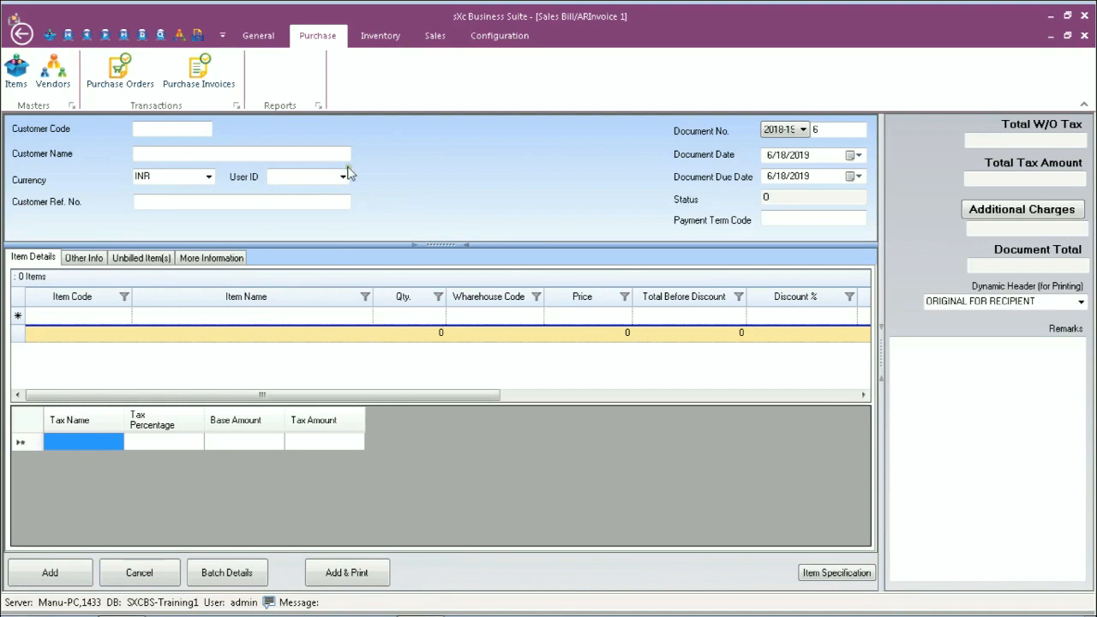
Create a vendor with code MAUTO and name Mohan Automobiles, leaving the group blank, and close its record.
click(168, 126)
click(51, 73)
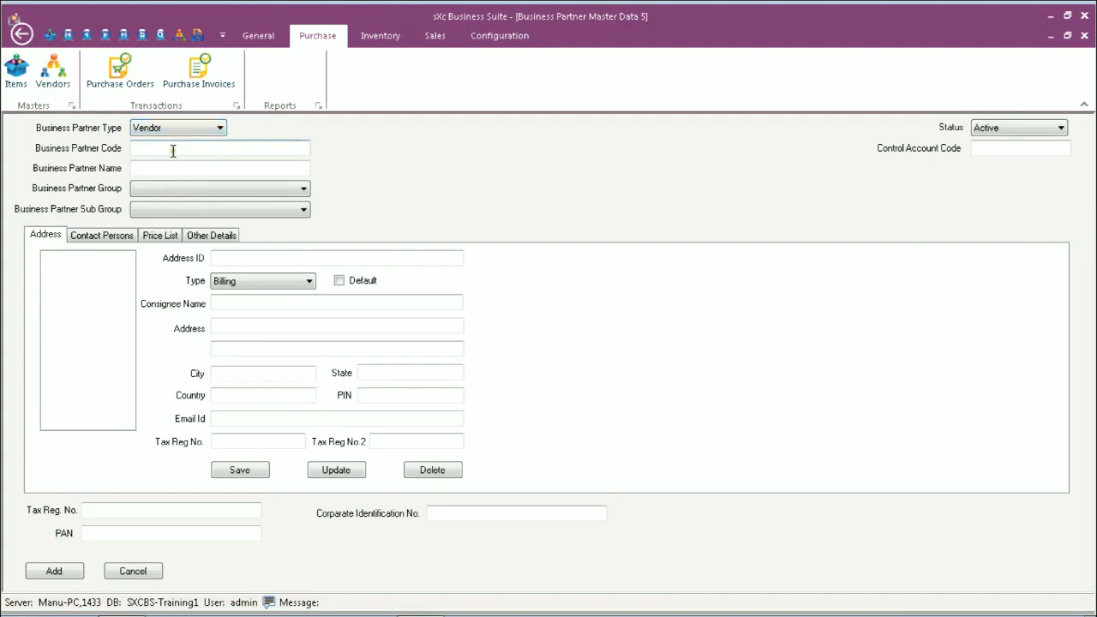
click(173, 146)
key(Tab)
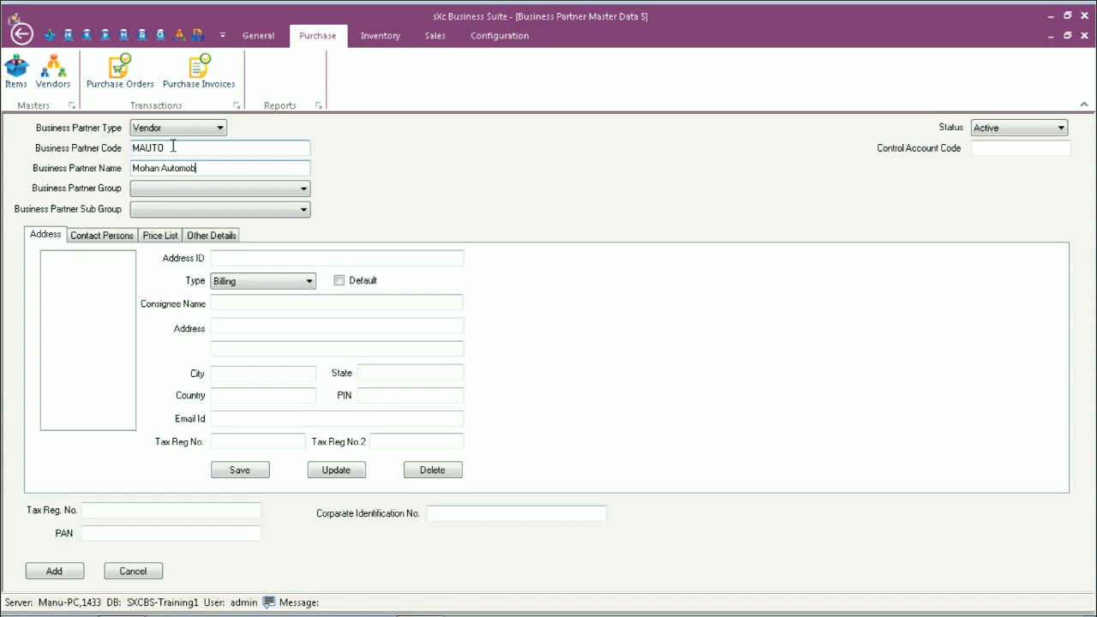
key(Tab)
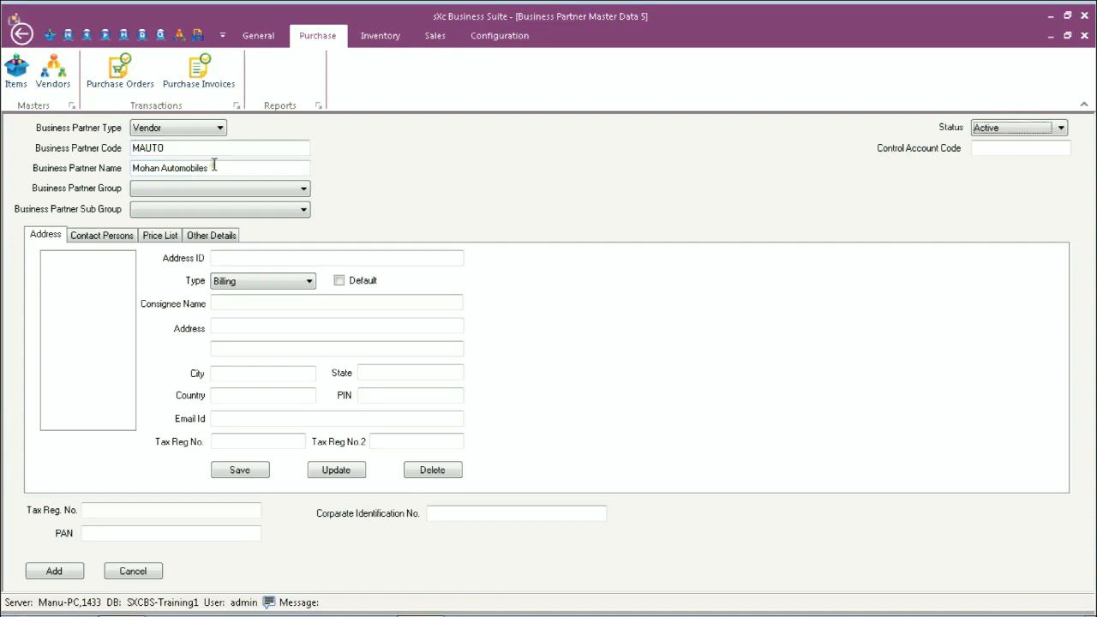
click(232, 187)
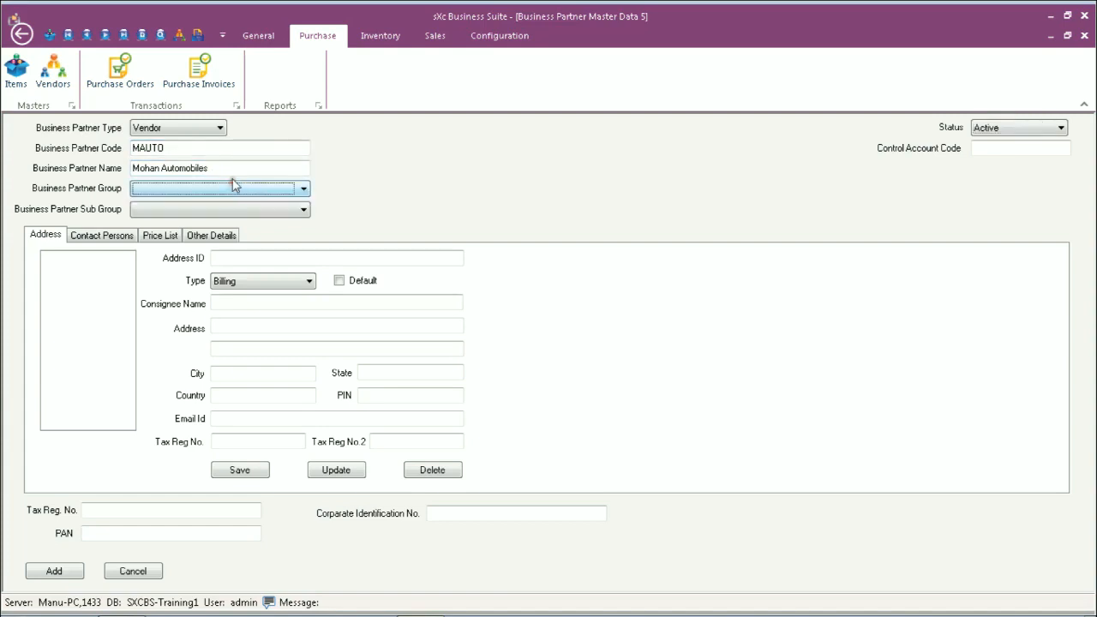
click(49, 572)
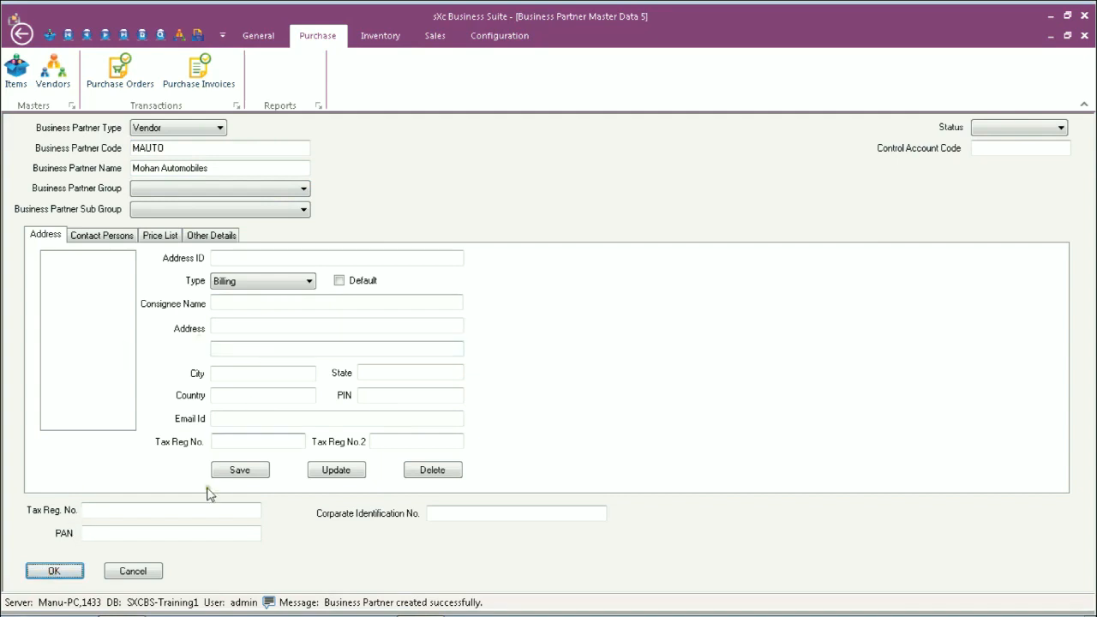
click(54, 571)
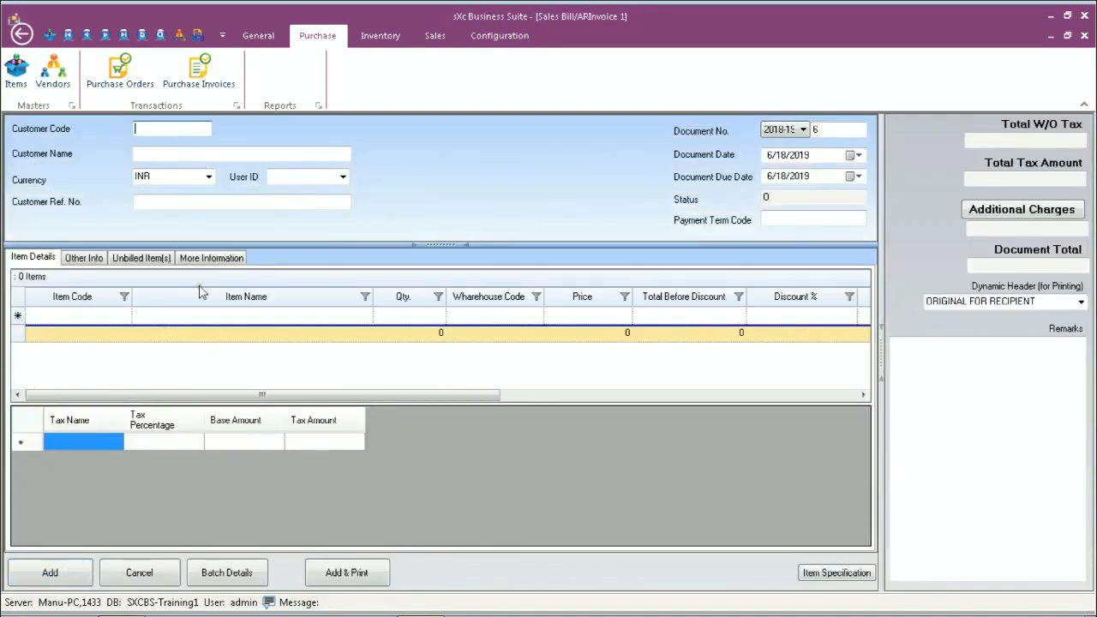
click(219, 84)
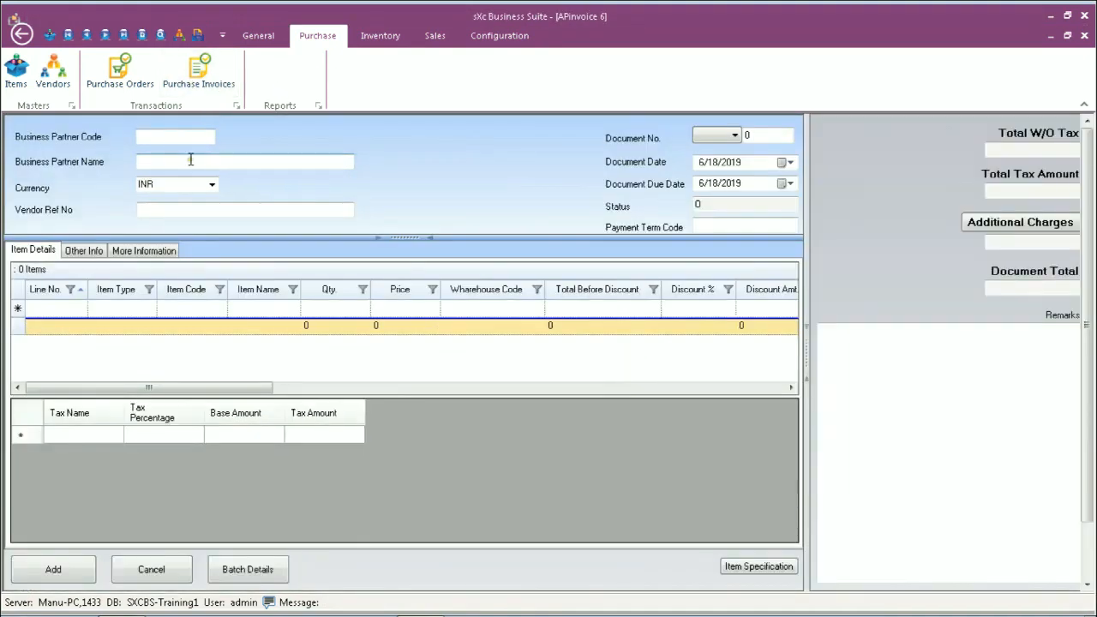
click(172, 133)
click(703, 135)
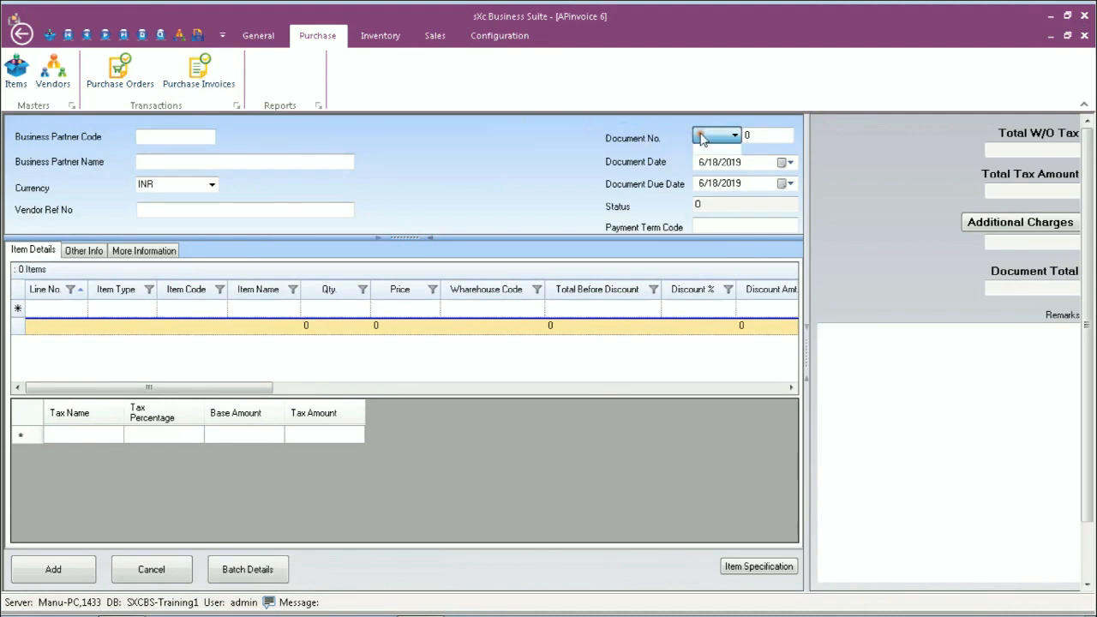
click(777, 134)
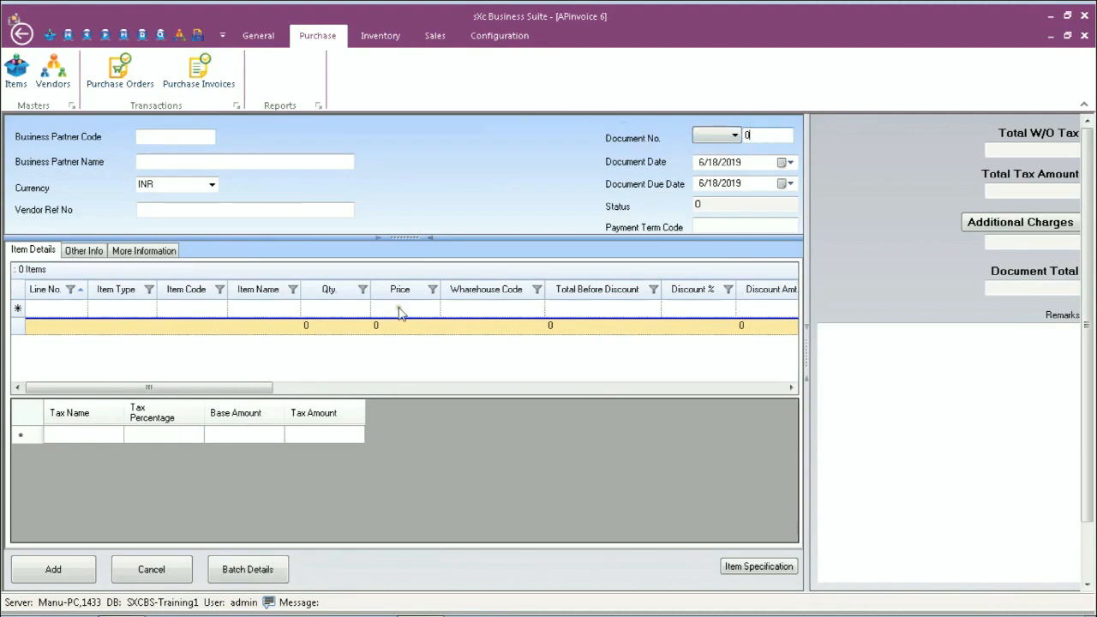
click(151, 569)
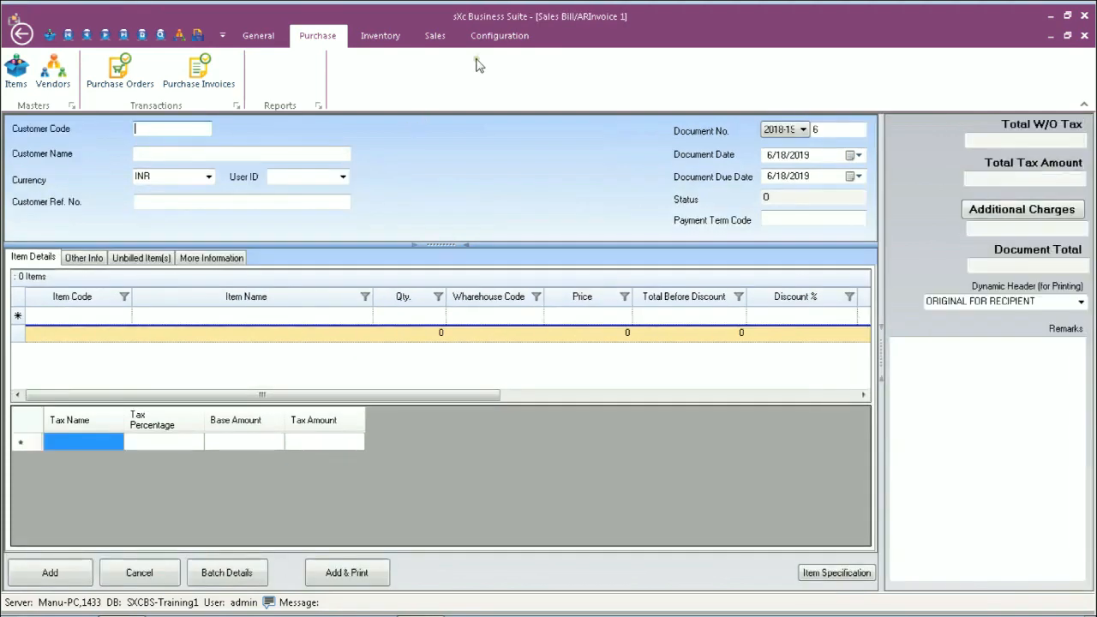
Start a new document series for A/P Invoice with series code and series name 2019-20.
click(504, 36)
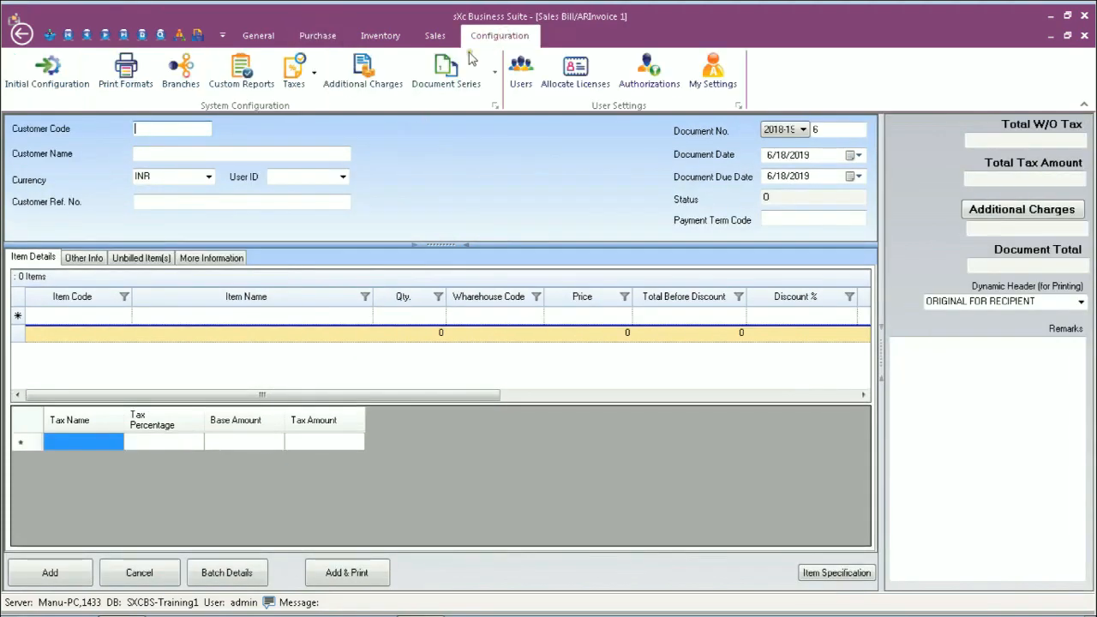
click(431, 66)
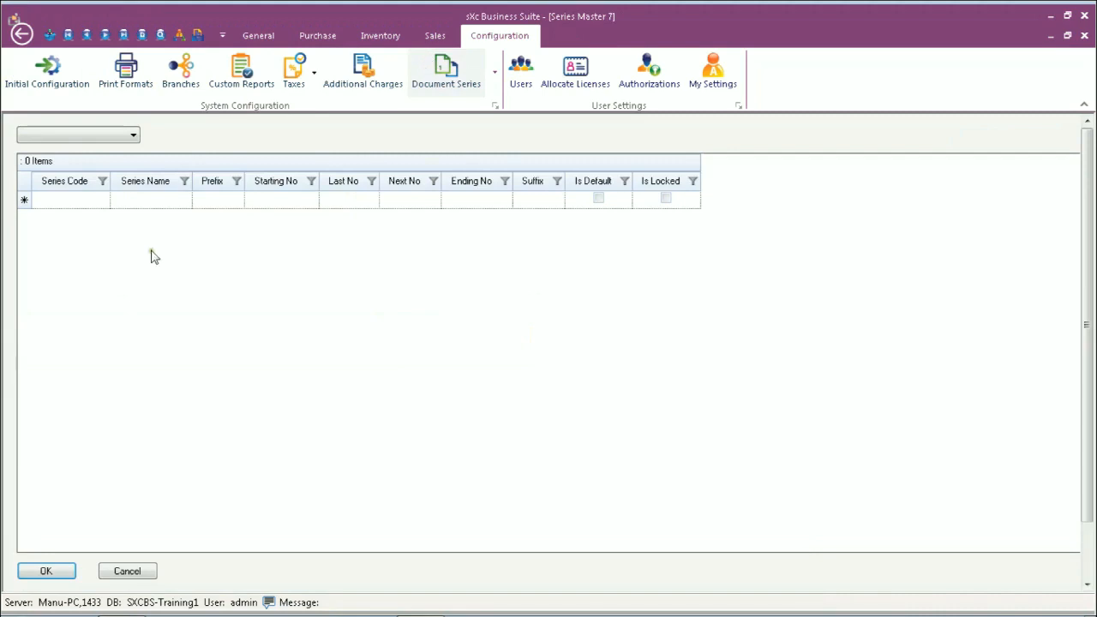
click(128, 135)
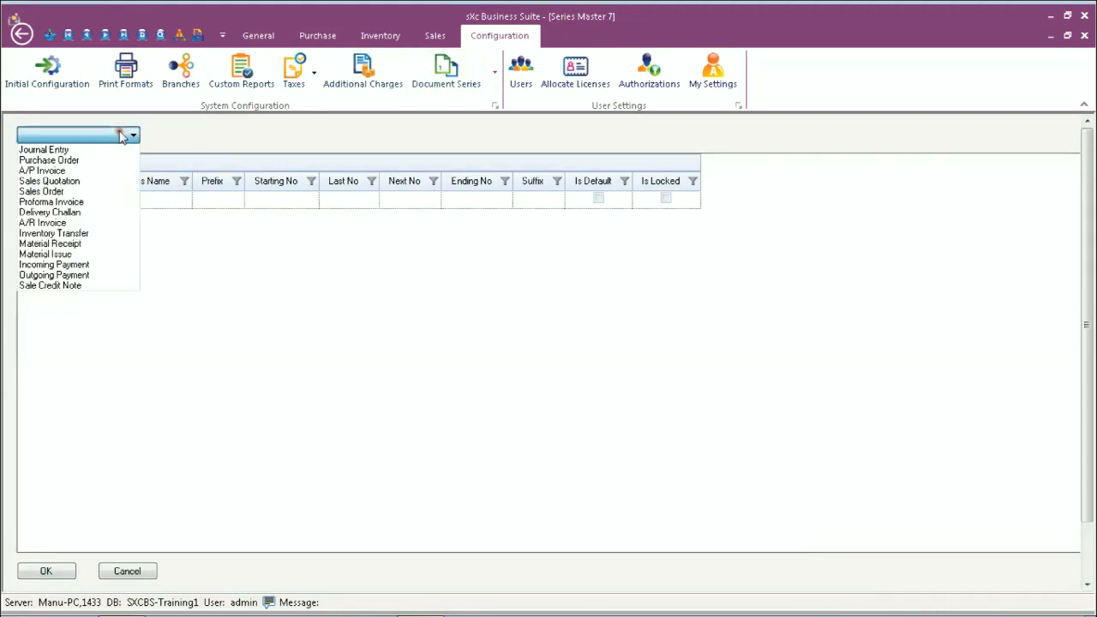
click(82, 171)
click(74, 203)
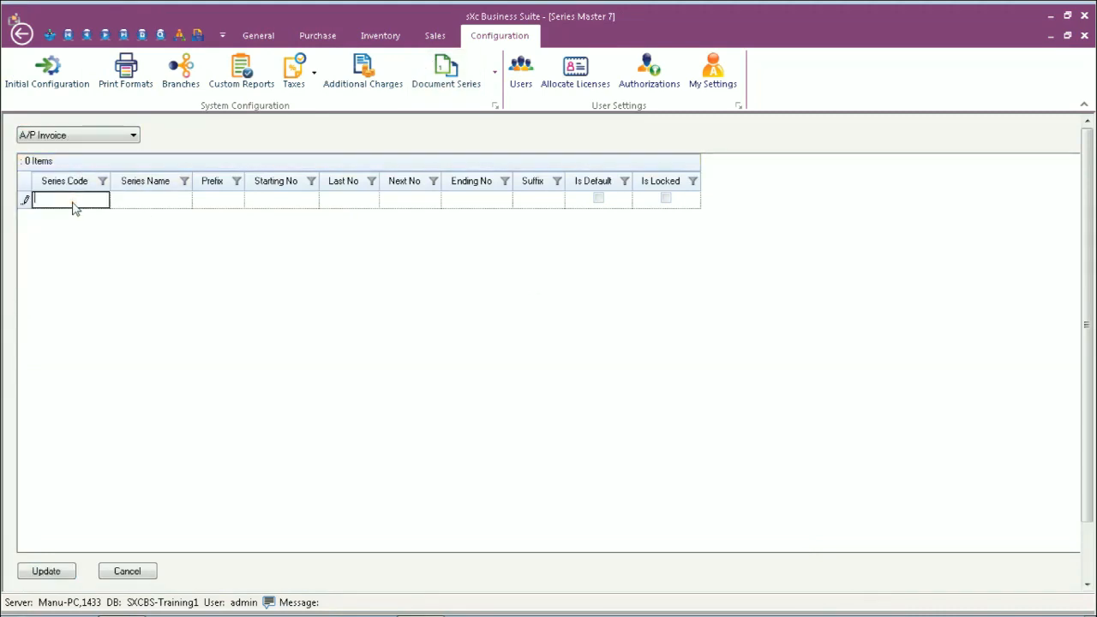
key(Tab)
text(2019-20)
key(Tab)
key(Tab)
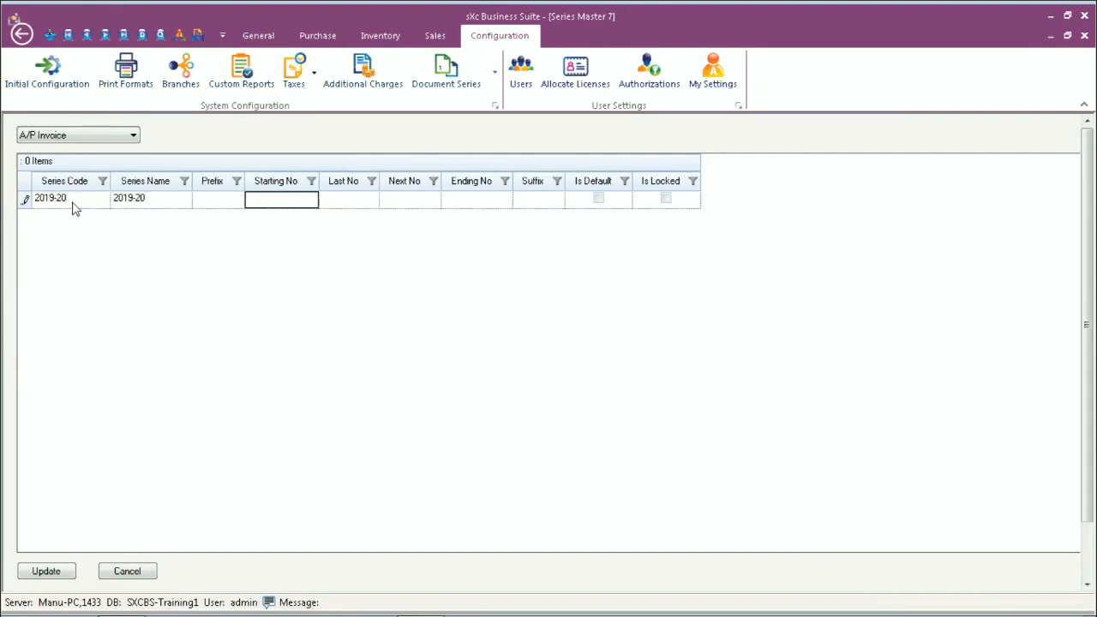
Set the series' starting and next numbers to 1, mark it as default, and save it.
text(1)
key(Tab)
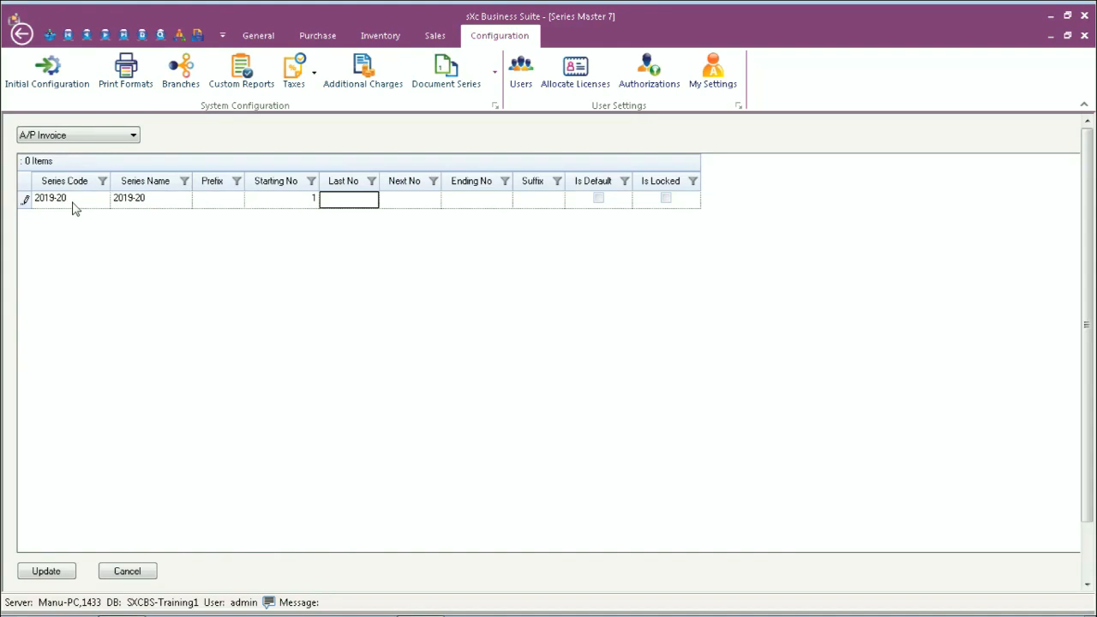
key(Tab)
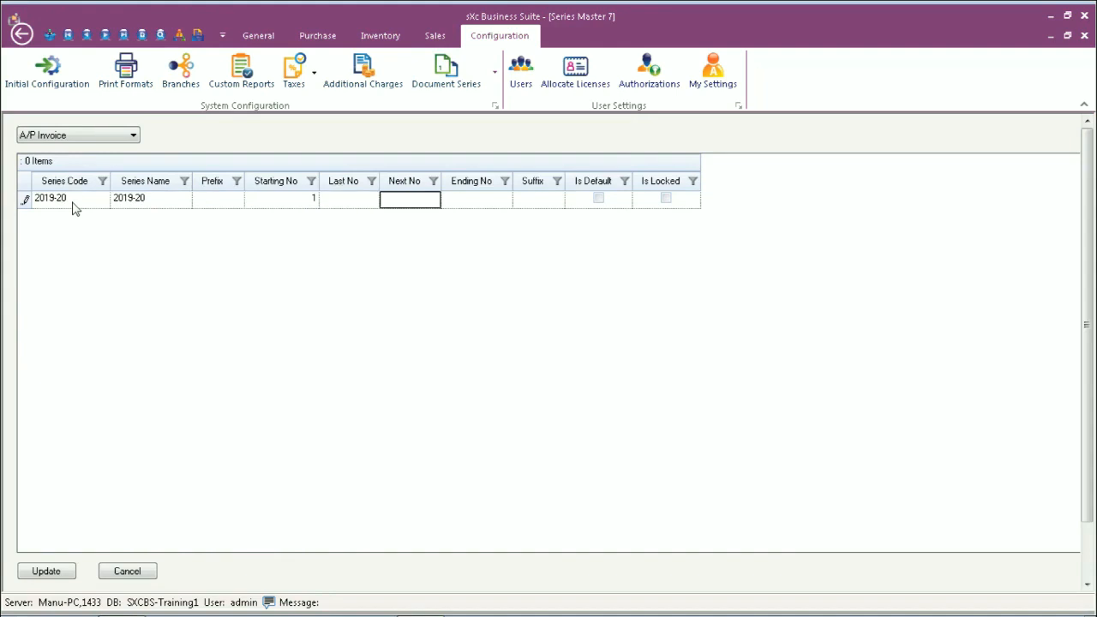
key(Tab)
key(Tab)
key(Tab)
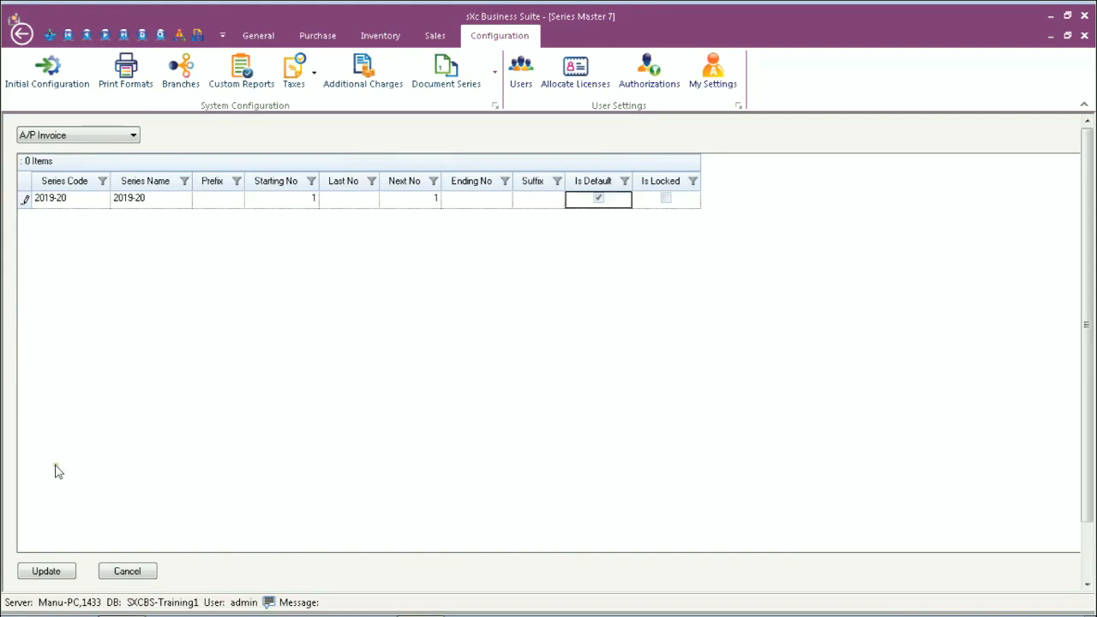
click(58, 574)
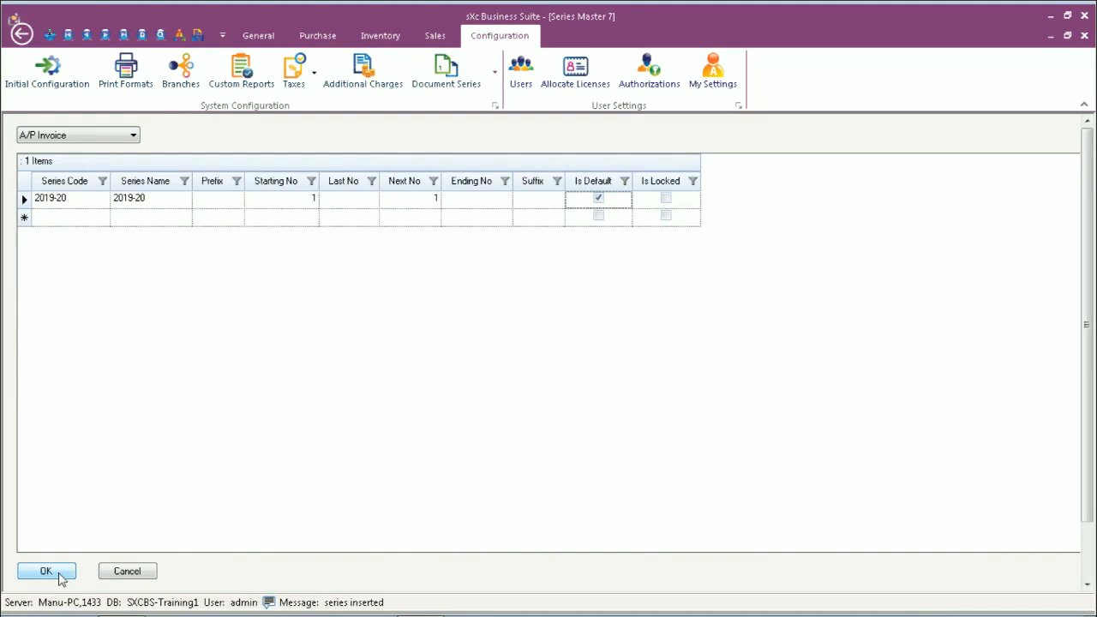
click(58, 576)
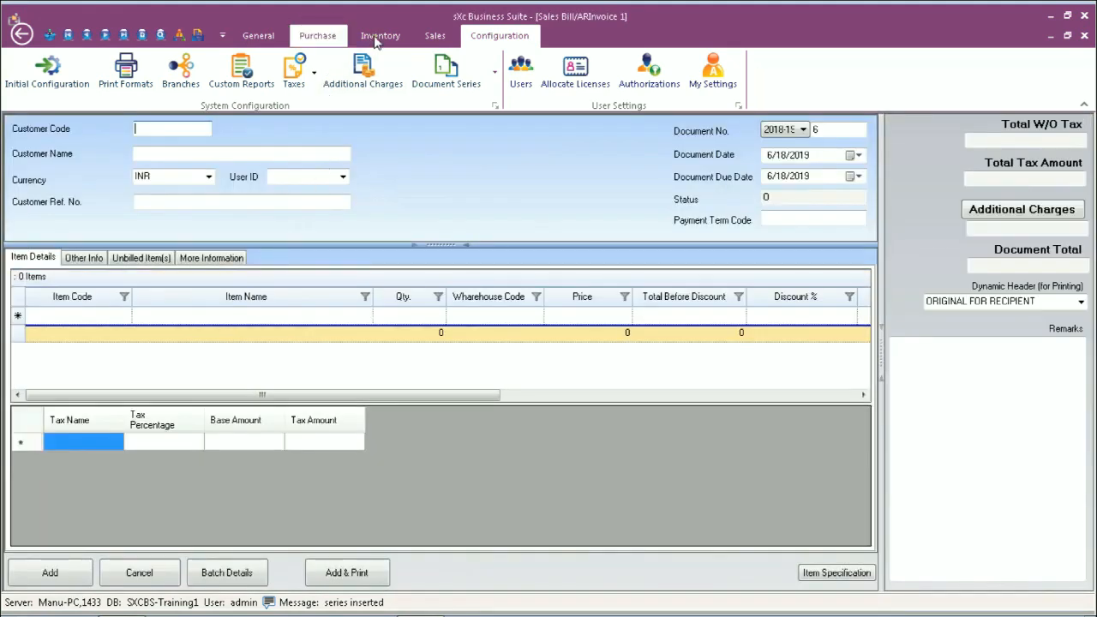
Start a new purchase invoice and choose Mohan Automobiles (MAUTO) as the business partner.
click(330, 39)
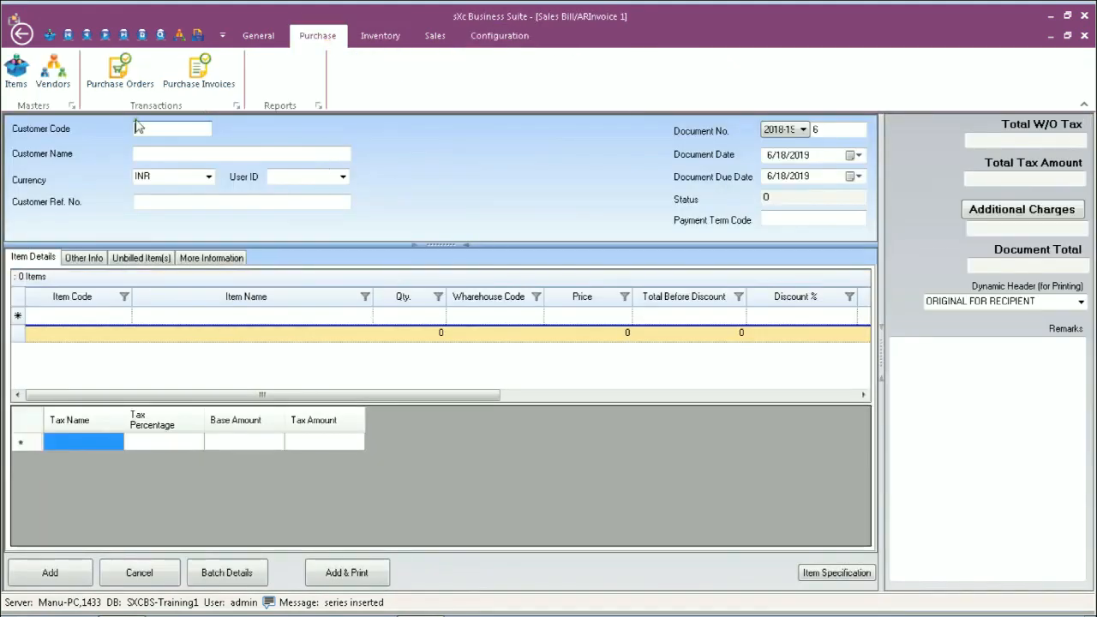
click(195, 77)
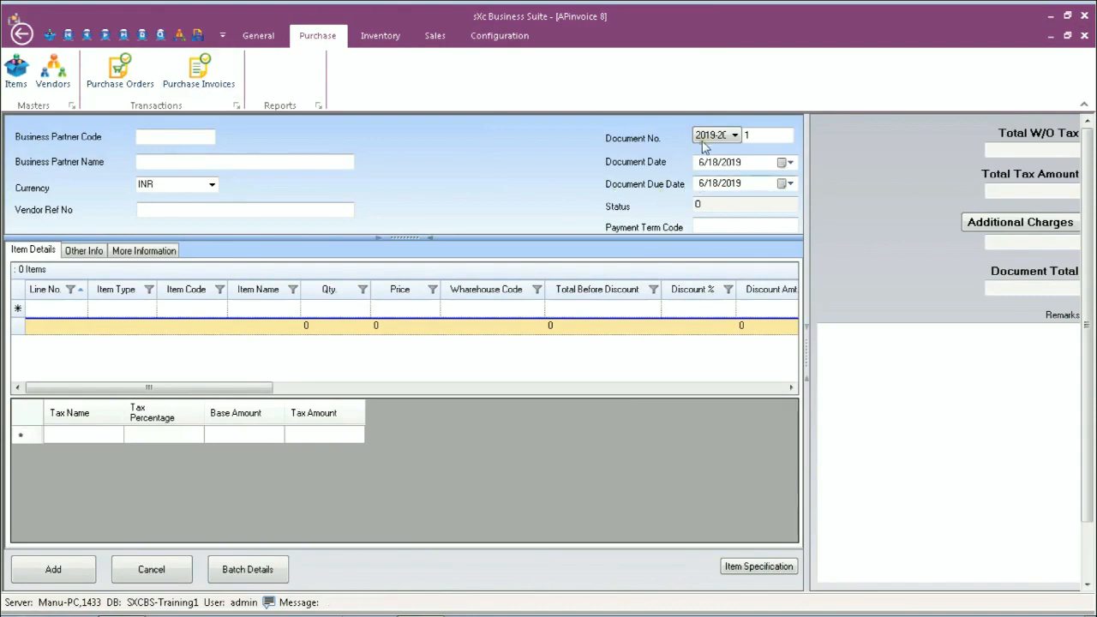
click(768, 134)
click(181, 136)
key(Tab)
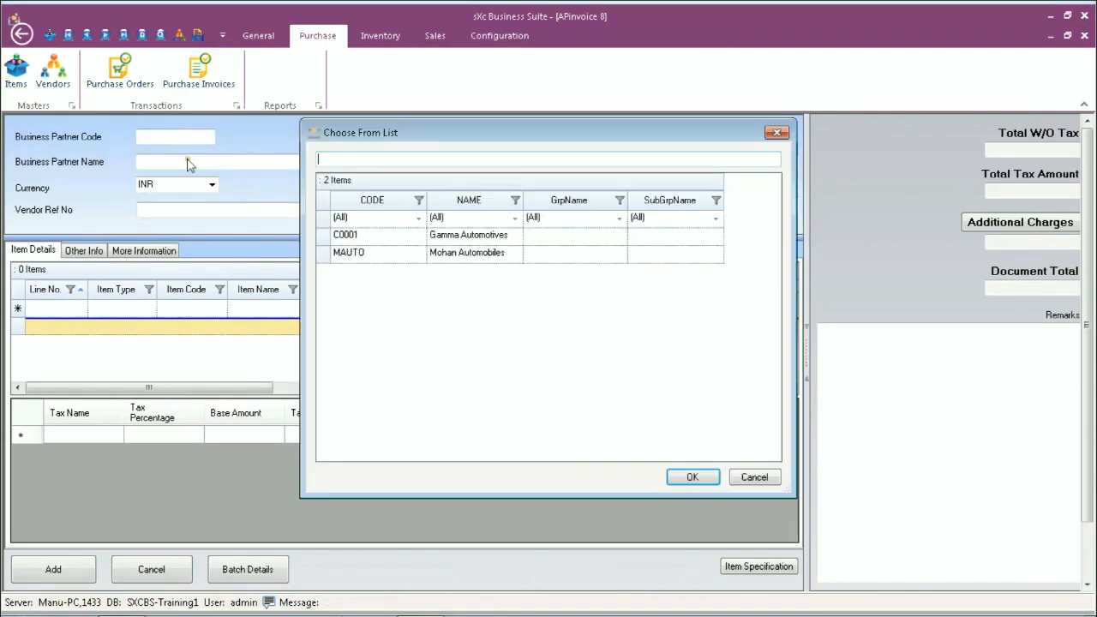
double_click(344, 252)
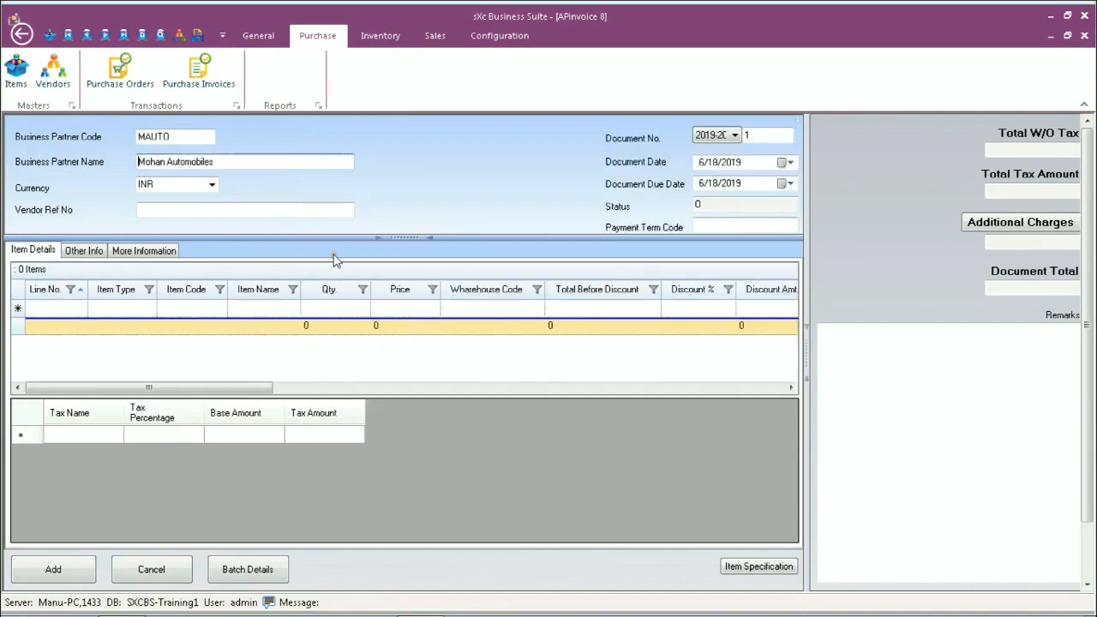
Open the field chooser for the invoice's item grid and hide the Line No. and Item Type columns.
drag(208, 386, 177, 385)
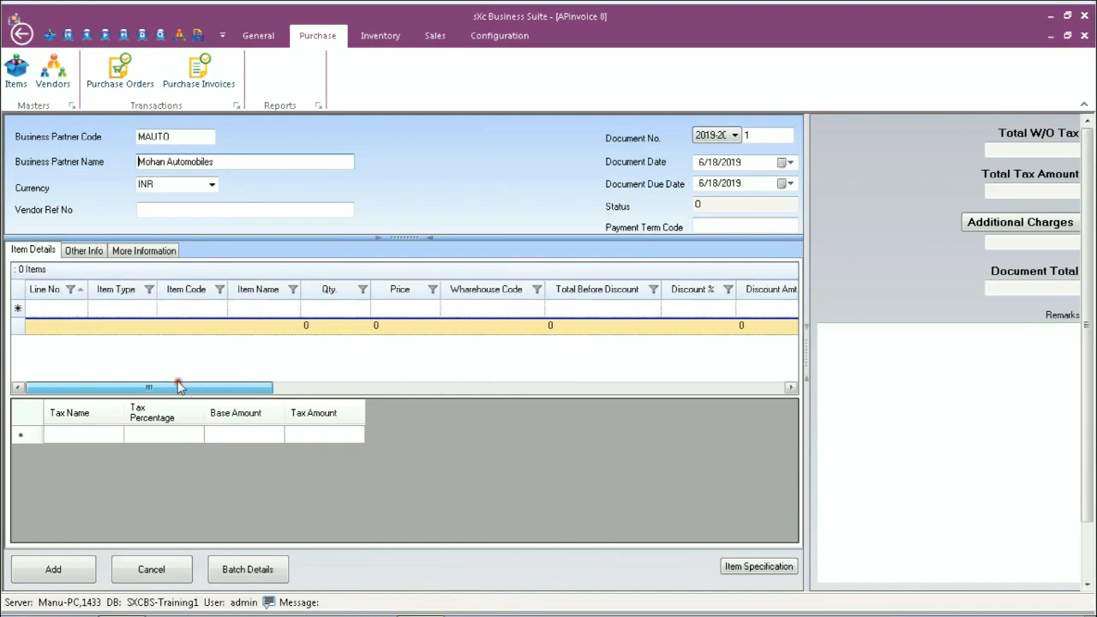
right_click(184, 291)
click(225, 304)
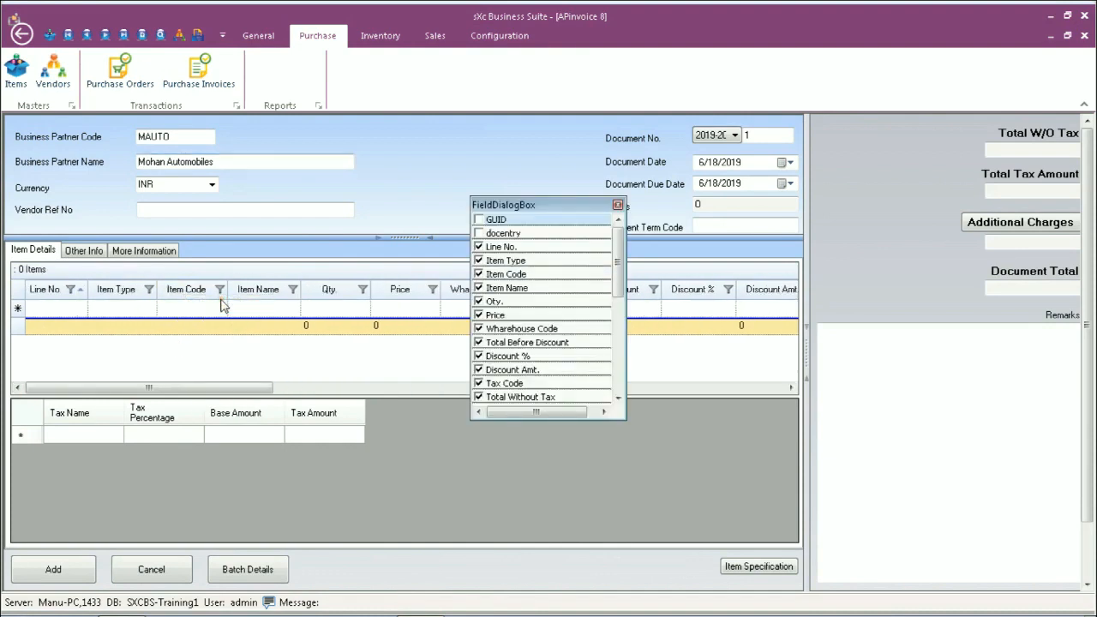
click(479, 247)
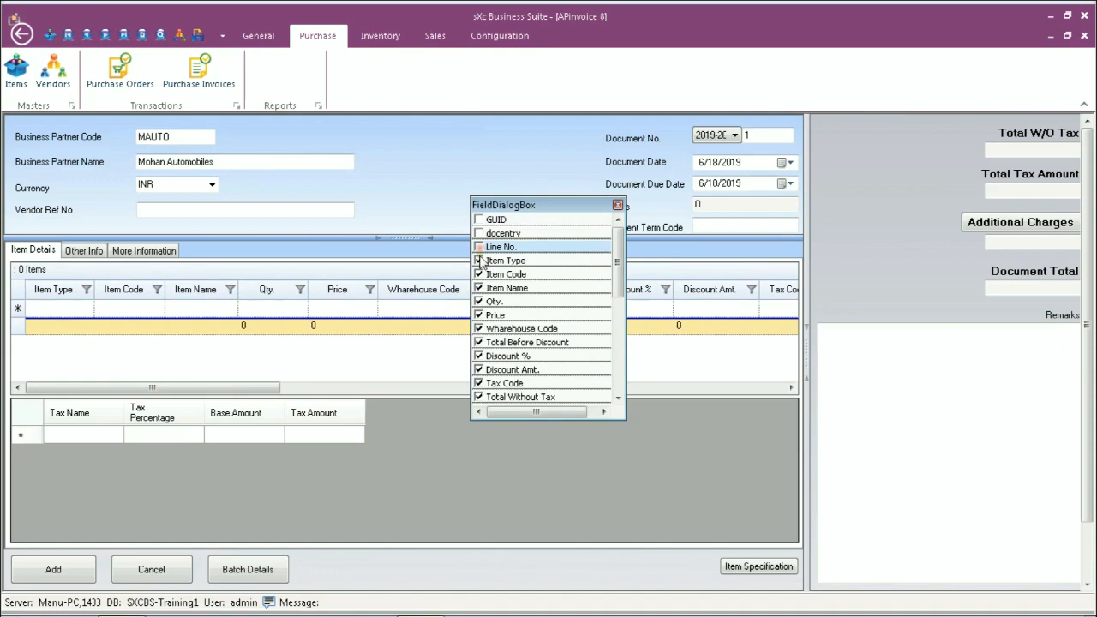
click(479, 260)
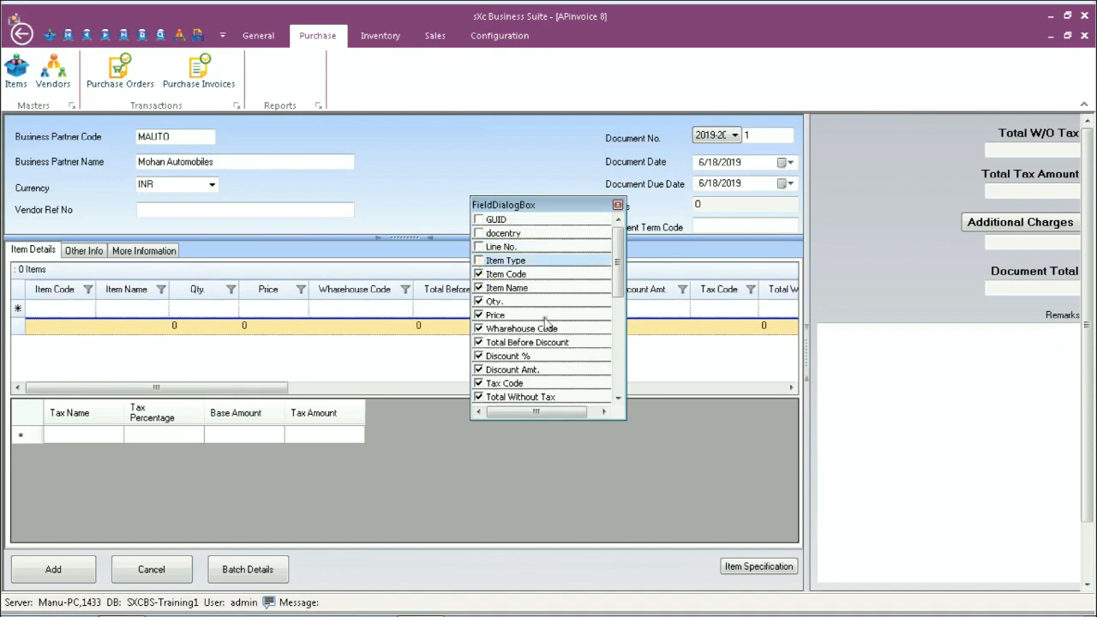
Hide the Project Code, Employee Code, Expense Head / Code, Status, No. And Description Of Packages, Packing Quantity and Packing Method columns.
drag(623, 283, 622, 350)
click(479, 302)
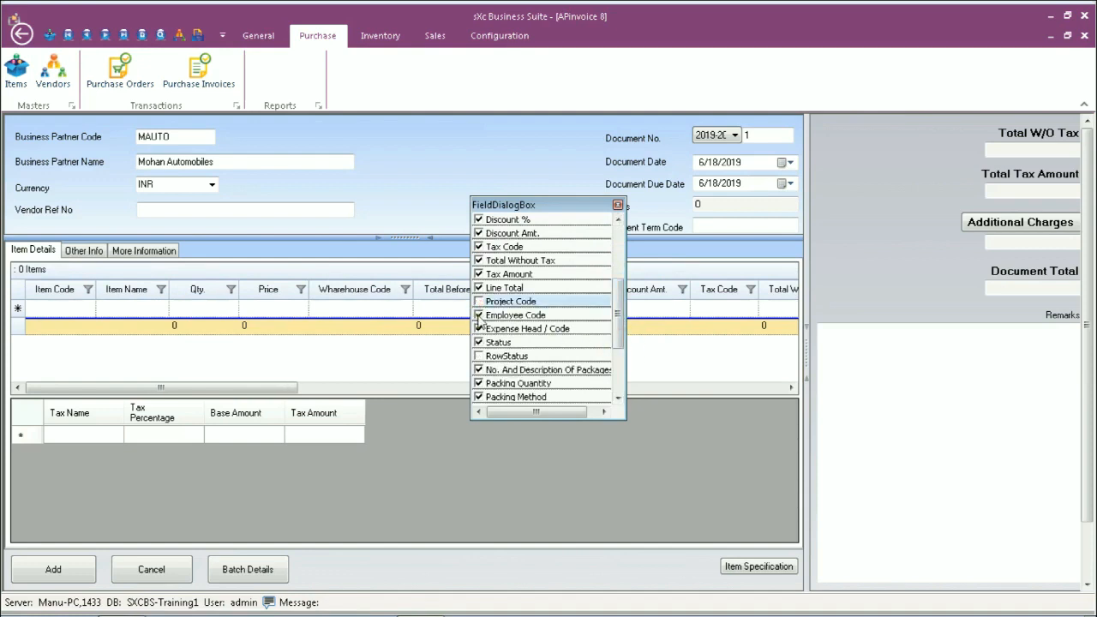
click(479, 315)
click(479, 329)
click(479, 343)
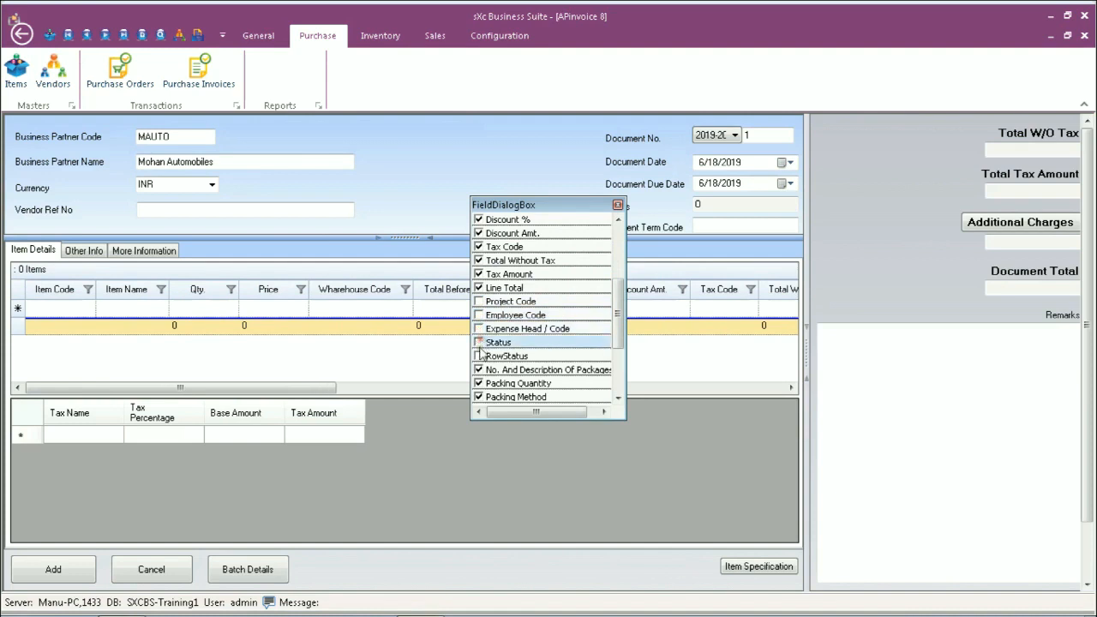
click(479, 370)
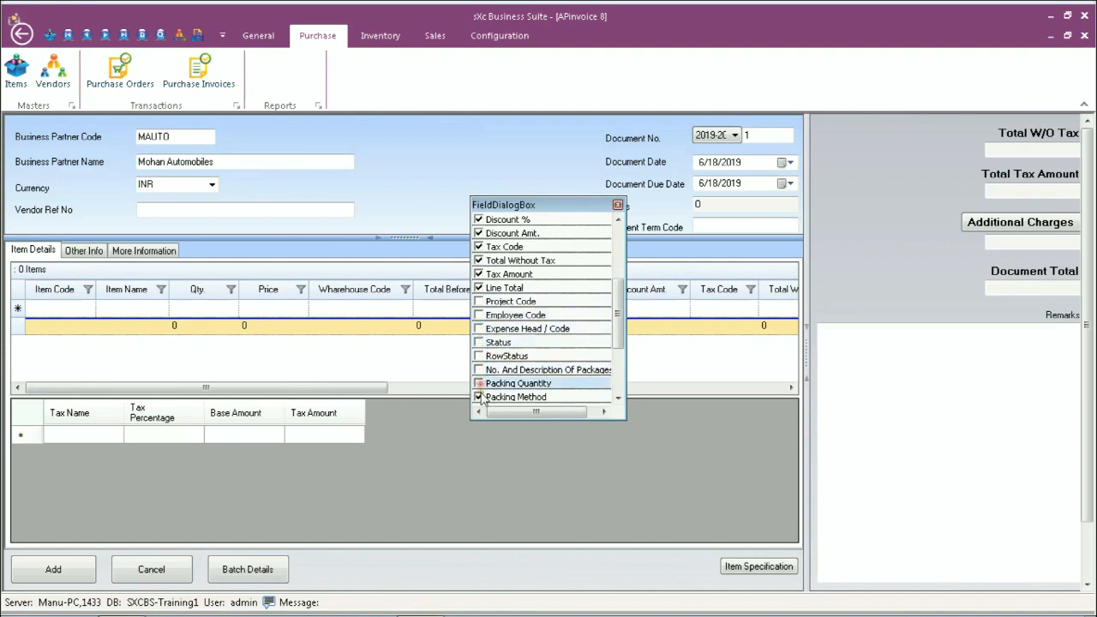
click(479, 397)
Hide the Last Packing Quantity, Last Packing Method, Excise Duty Pass-On, ECess Pass-On and HeCess Pass-On columns, and close the field chooser.
click(617, 377)
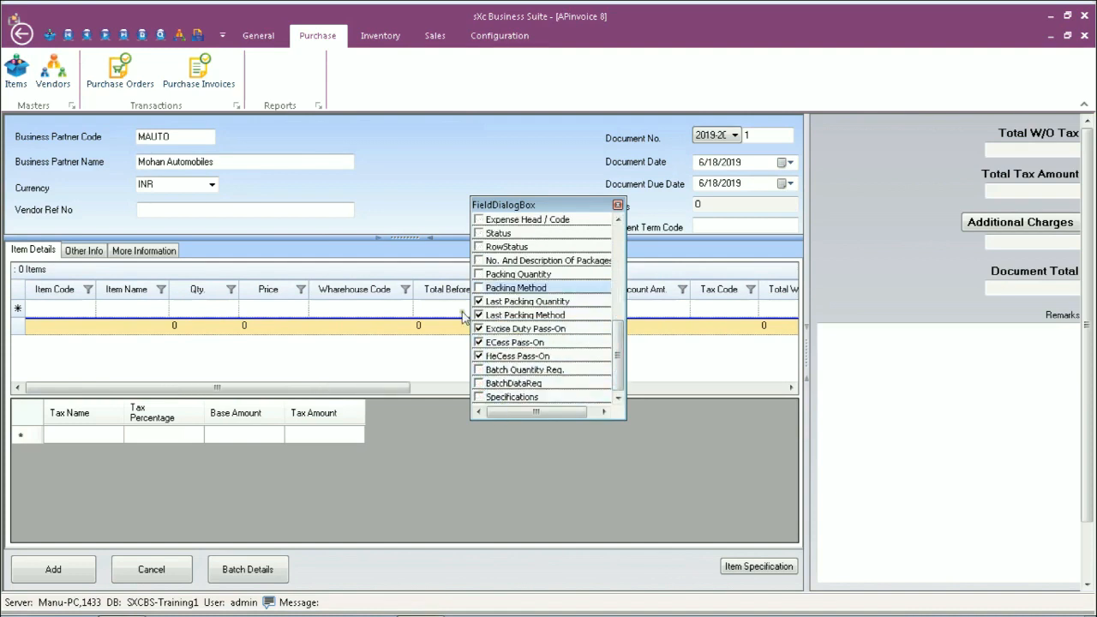
click(479, 302)
click(479, 315)
click(479, 329)
click(479, 343)
click(479, 355)
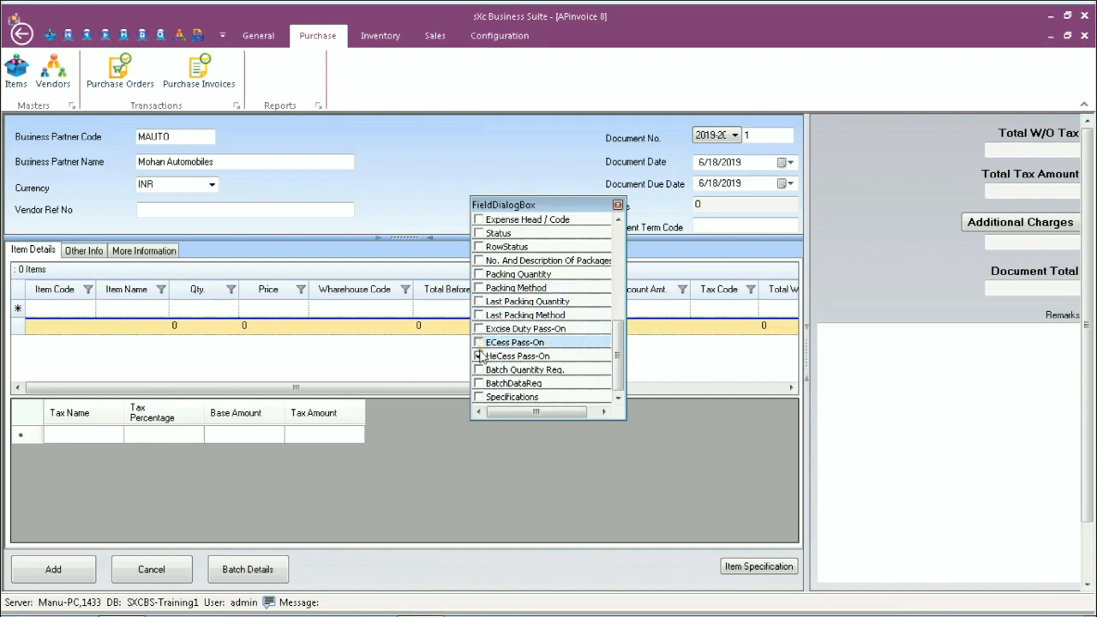
click(479, 356)
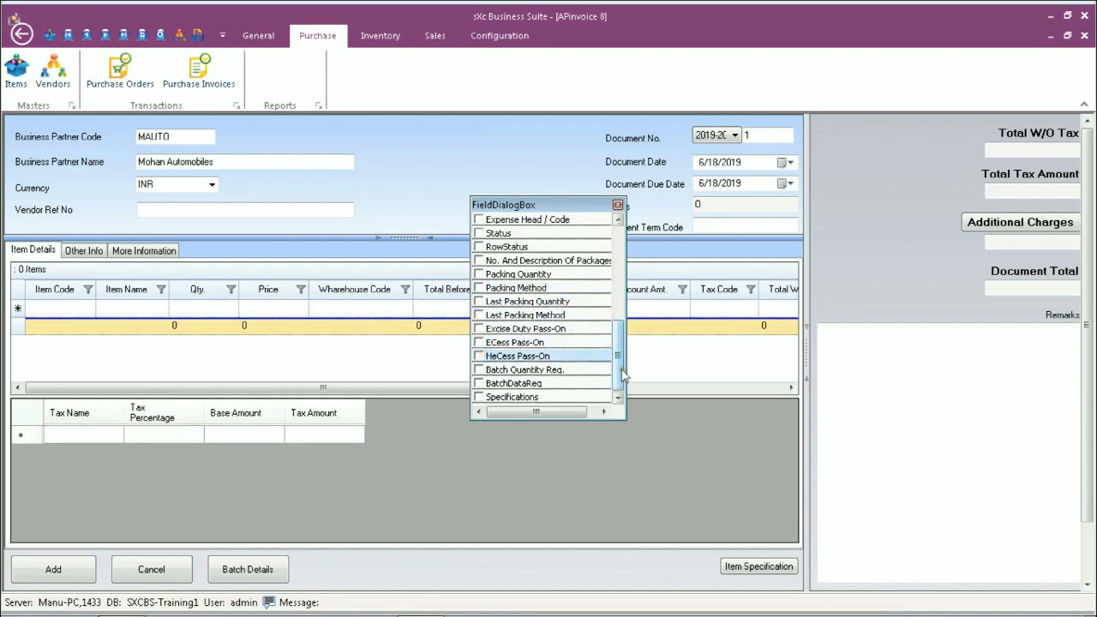
drag(623, 375, 613, 184)
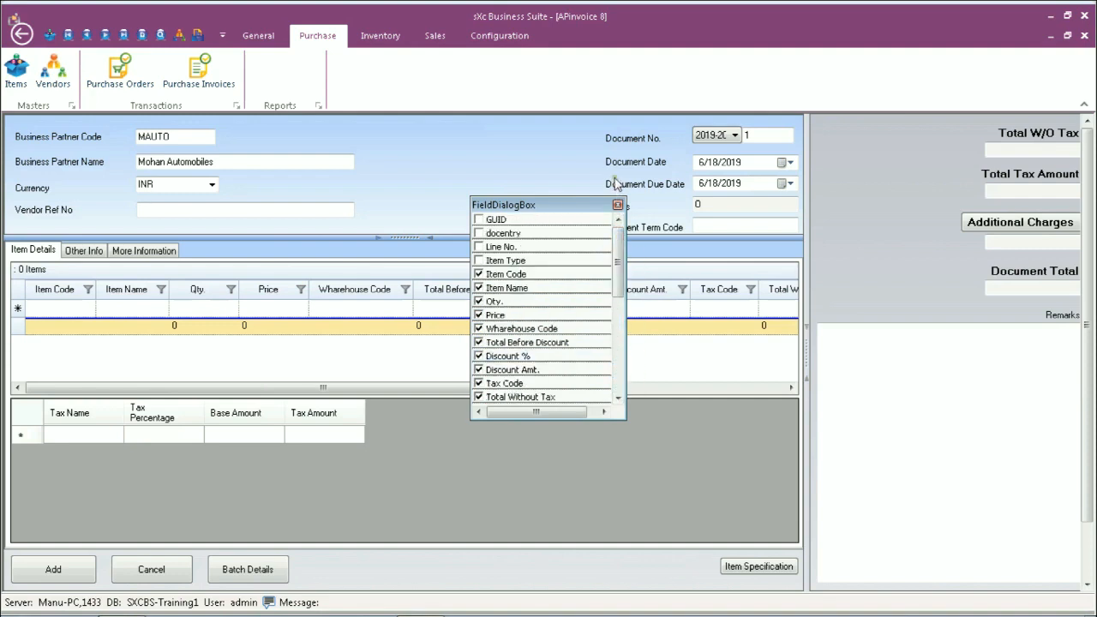
click(617, 205)
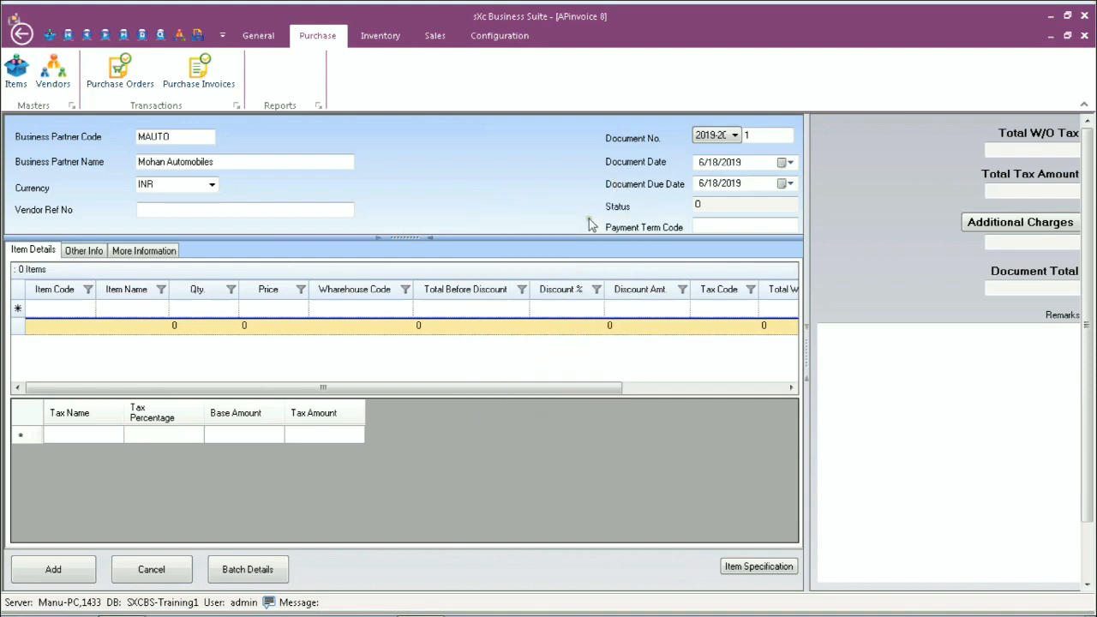
Widen the Item Name column and narrow the Total Before Discount and Wharehouse Code columns in the item grid.
right_click(475, 272)
click(531, 281)
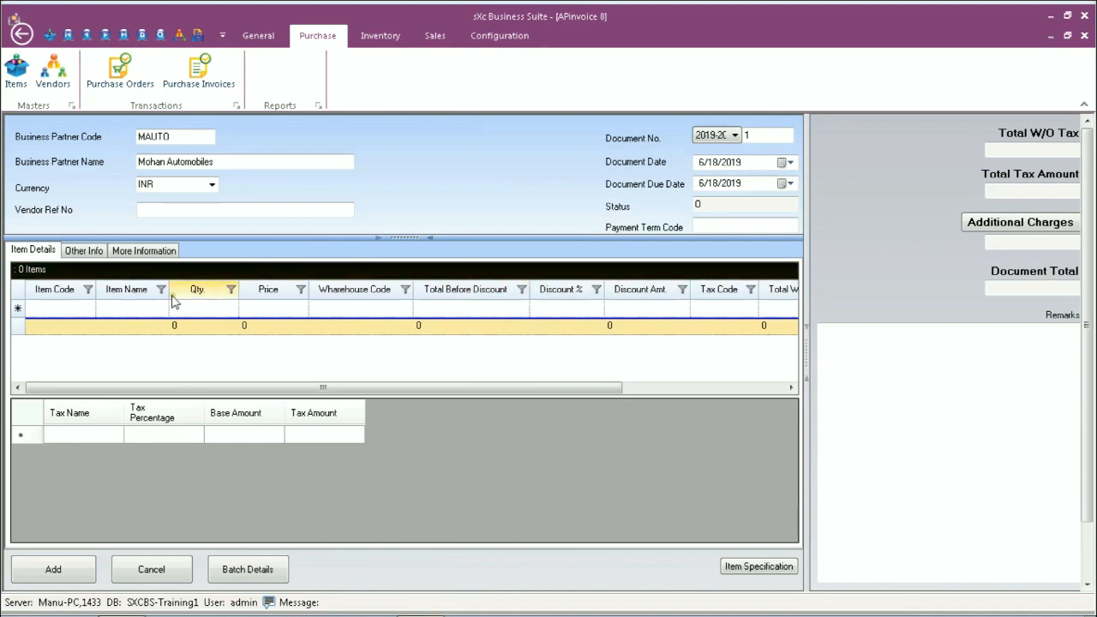
mouse_move(172, 291)
mouse_down()
mouse_move(310, 278)
mouse_move(354, 304)
mouse_up()
drag(504, 389, 643, 386)
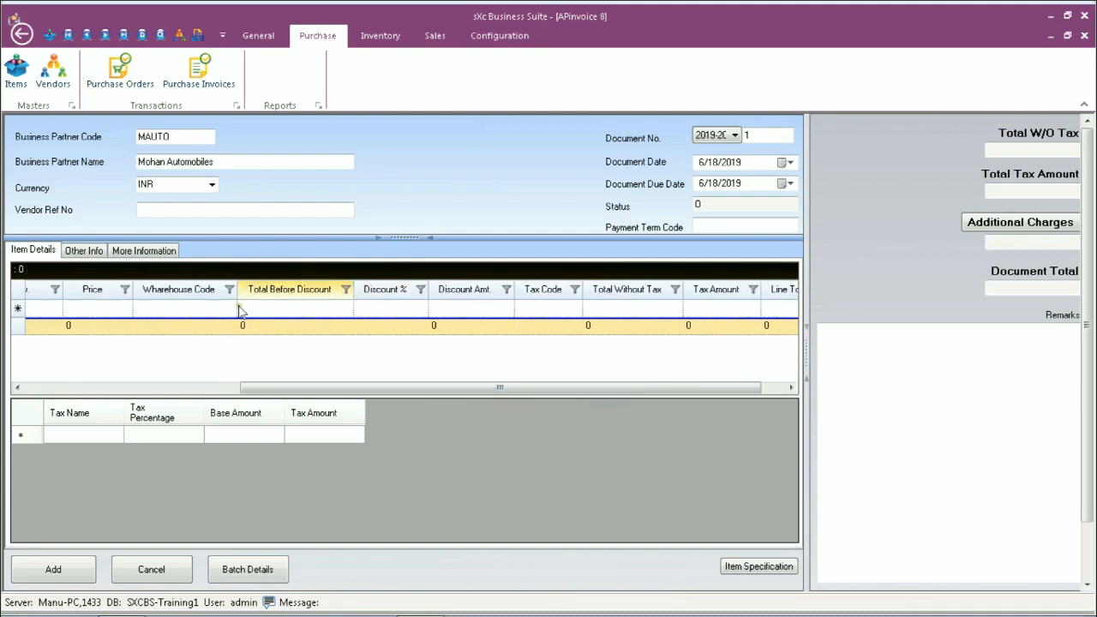
drag(353, 293, 321, 299)
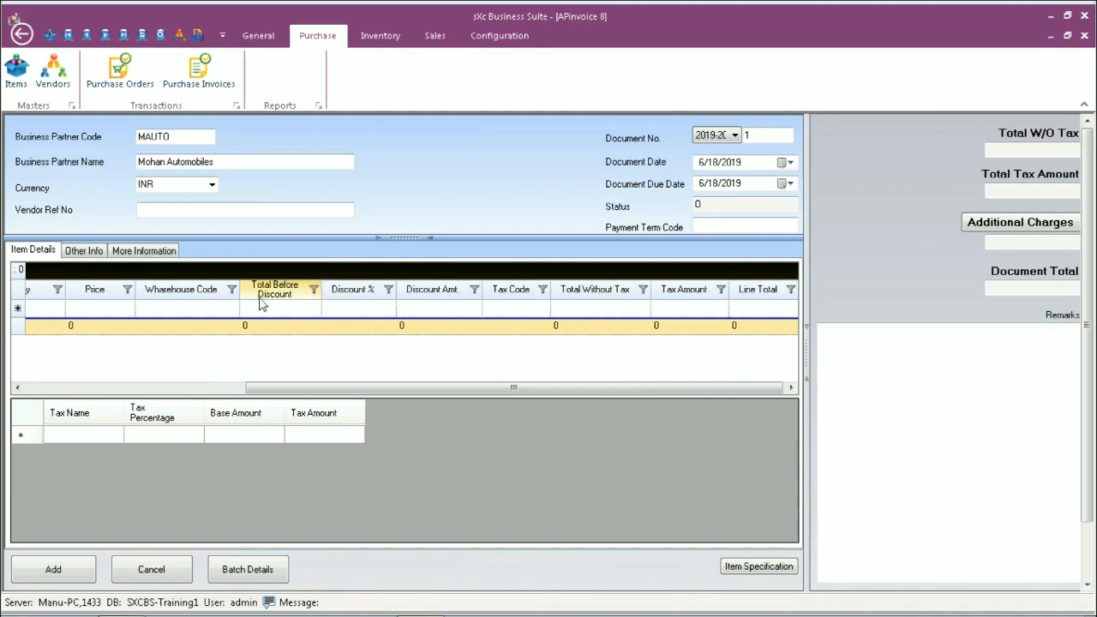
drag(239, 298, 197, 299)
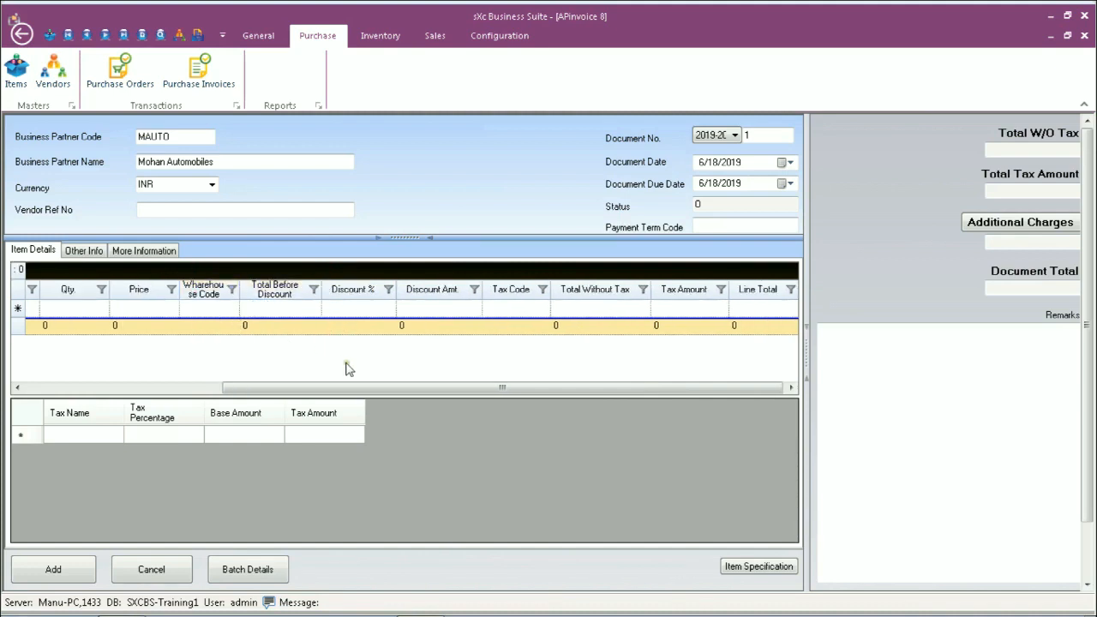
drag(345, 388, 137, 409)
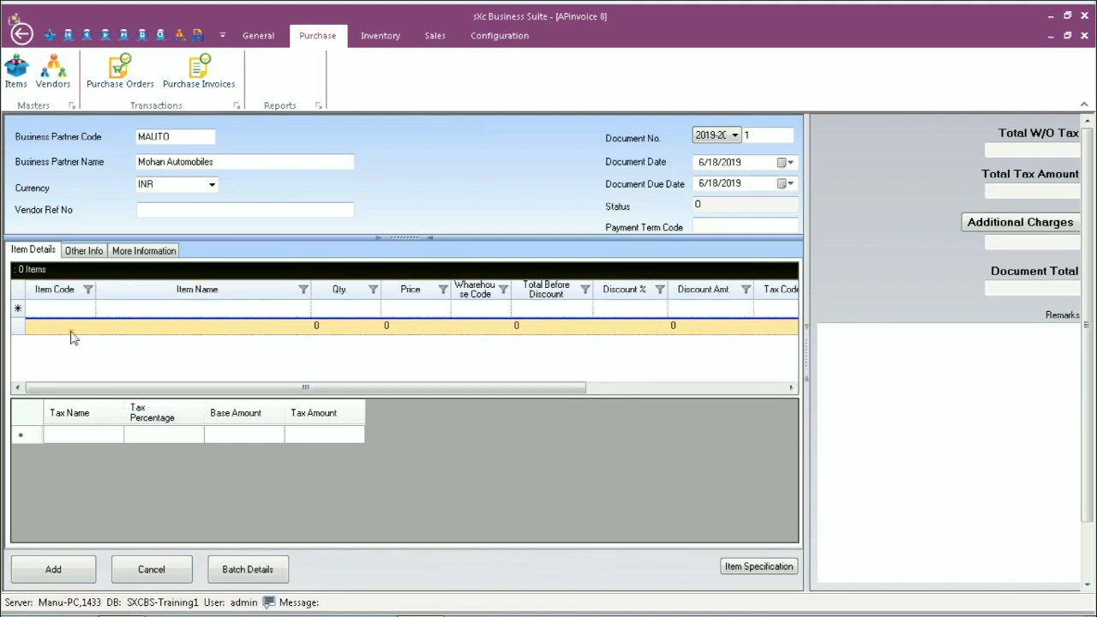
Add item FKNOVAFPLUS (Kids Nova Fashion Plus) to the invoice with price 1560 and warehouse Delhi.
click(86, 309)
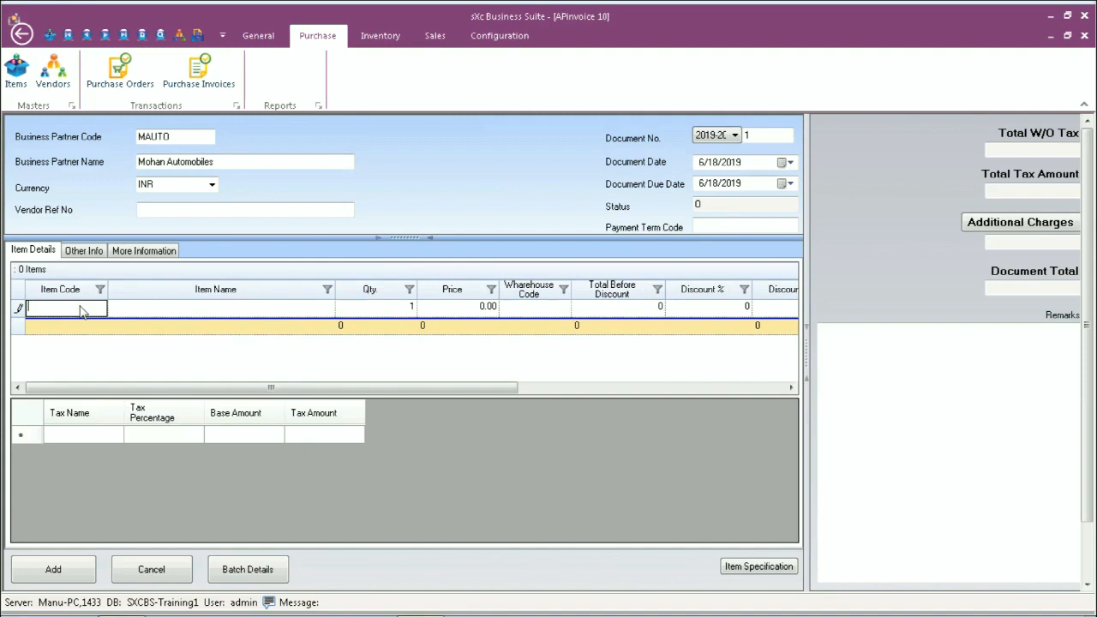
key(Tab)
double_click(406, 358)
key(Tab)
key(Tab)
text(1)
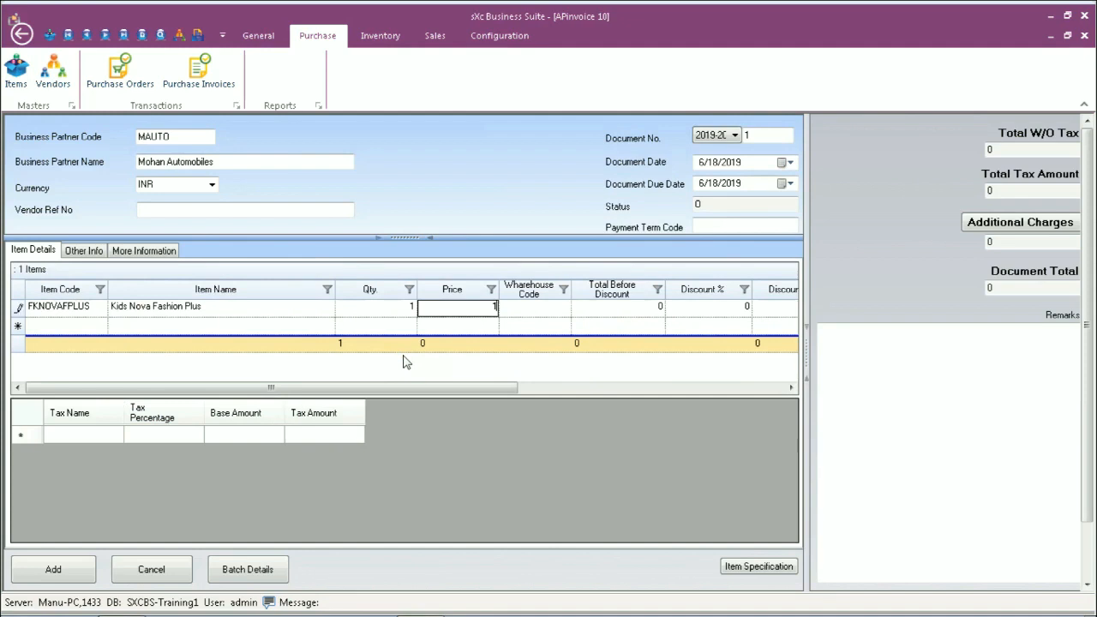
key(Tab)
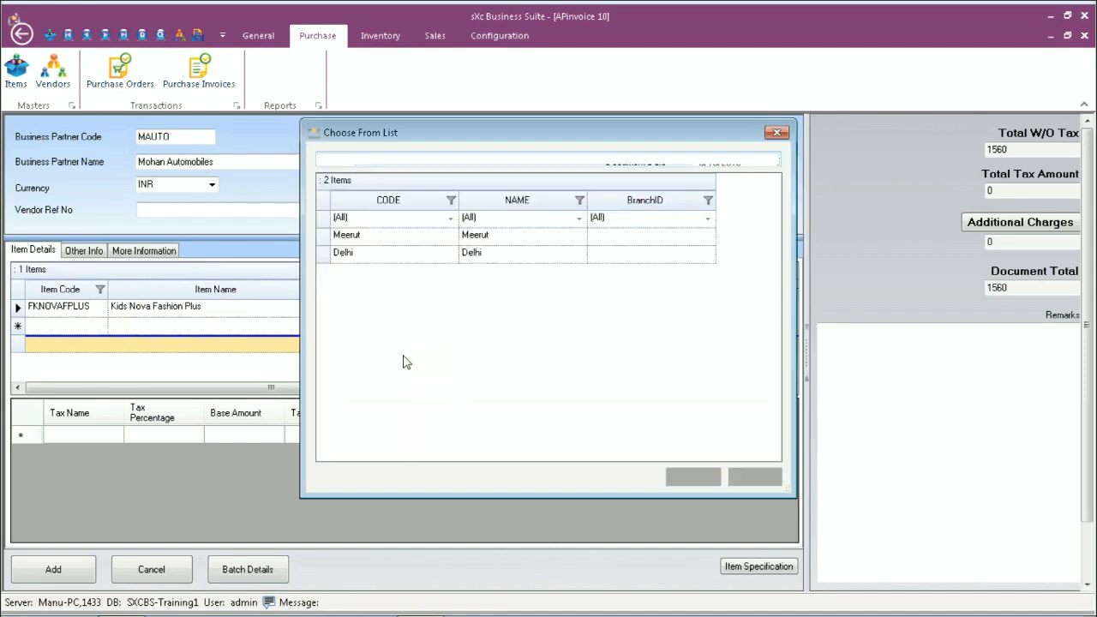
double_click(359, 254)
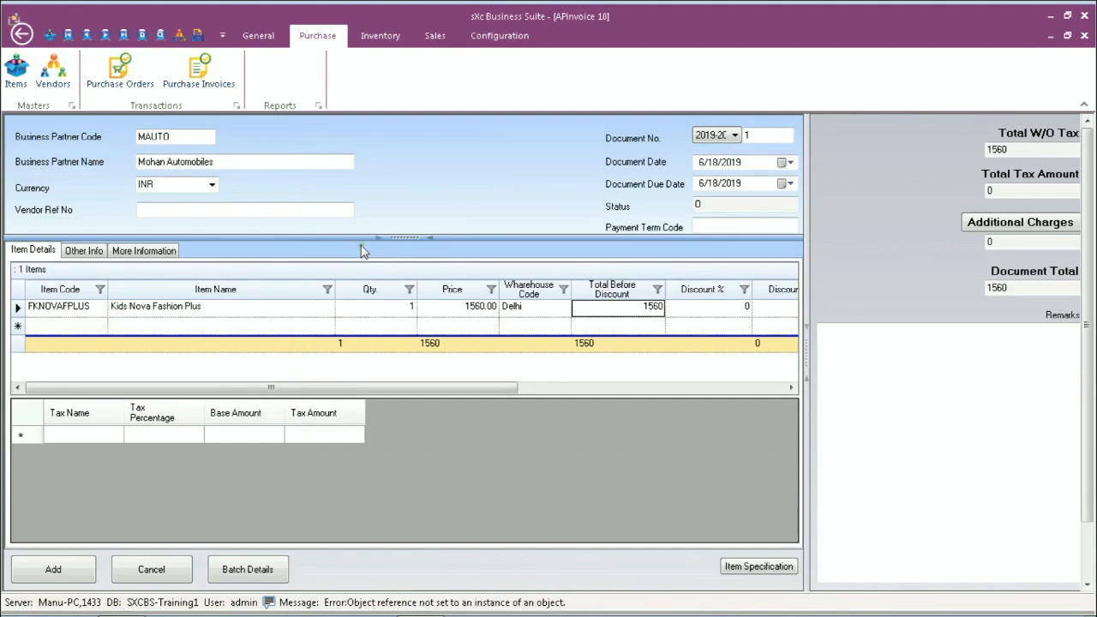
Assign the tax code LocalGST18 to the Kids Nova Fashion Plus line.
key(Tab)
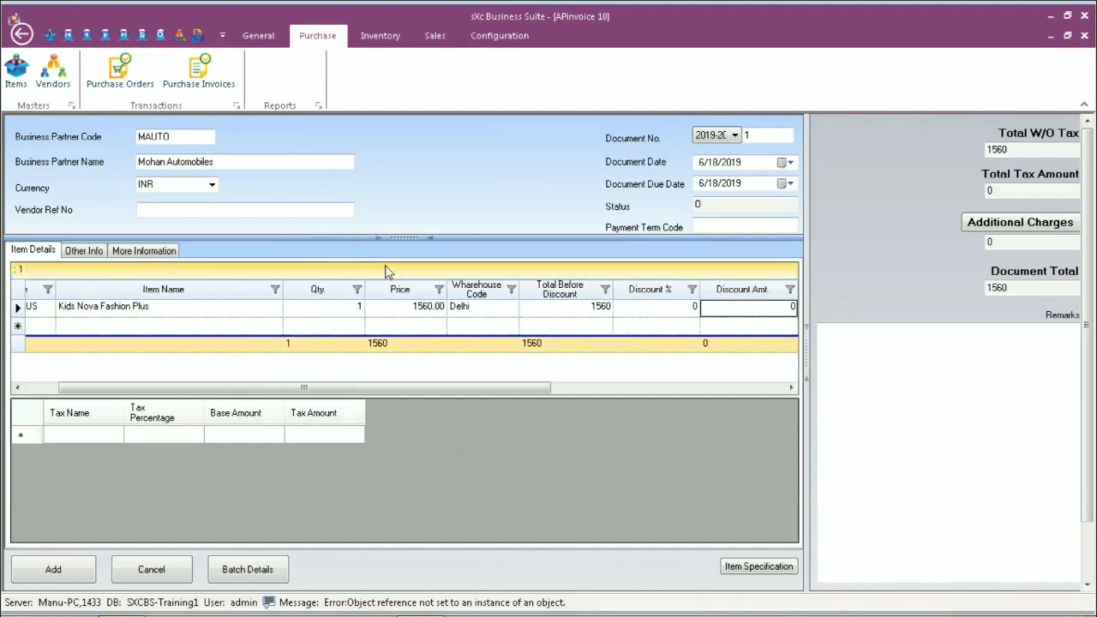
key(Left)
key(Left)
key(Left)
key(Left)
key(Left)
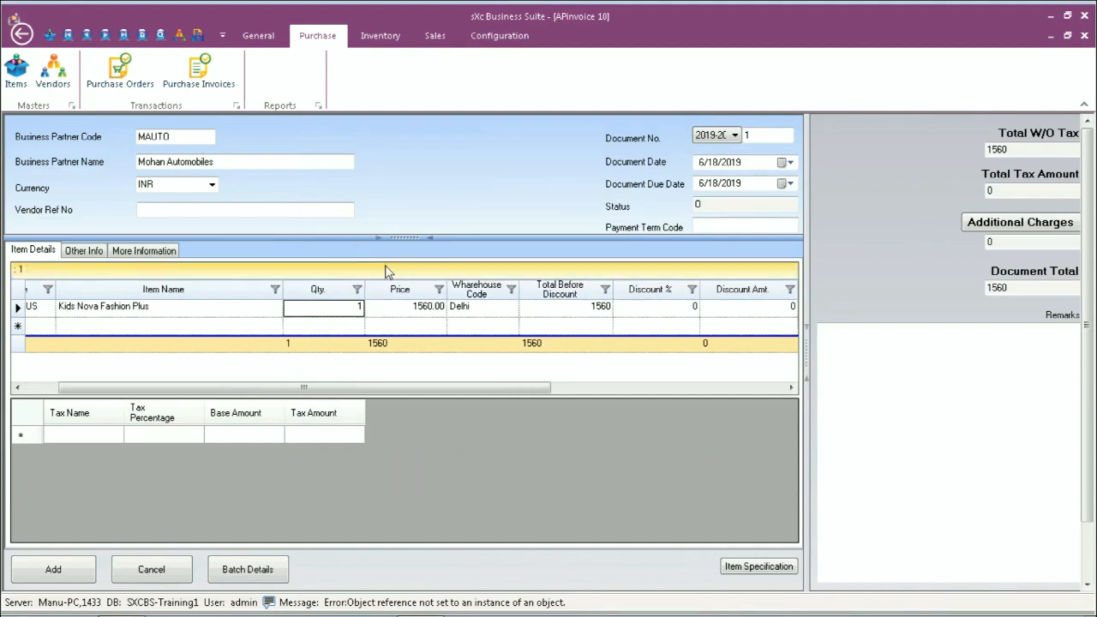
key(Right)
key(Right)
key(Tab)
key(Tab)
key(Tab)
key(Tab)
key(Tab)
key(Tab)
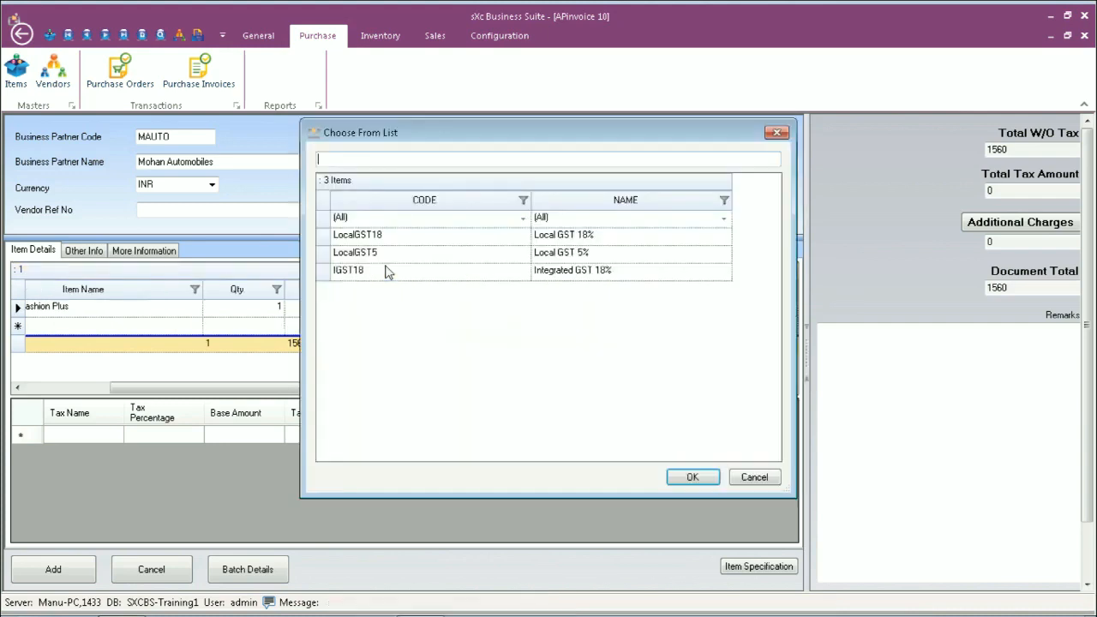
key(Return)
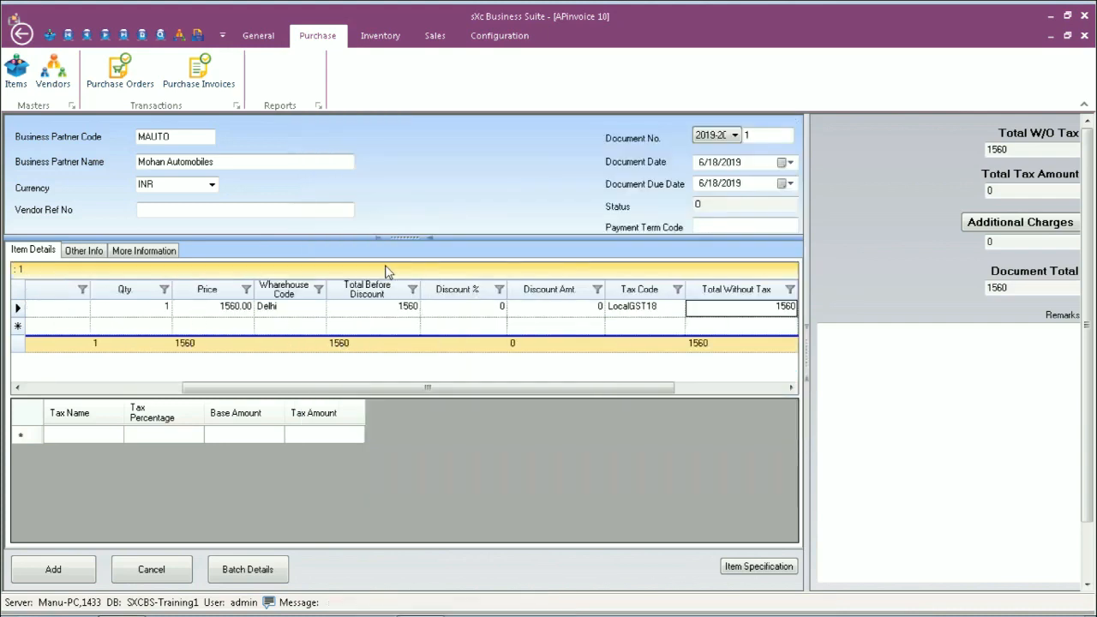
Set the item line's quantity to 10, recalculate its amounts, and try to add the invoice.
key(Left)
key(Left)
key(Left)
key(Left)
key(Left)
key(Left)
key(Left)
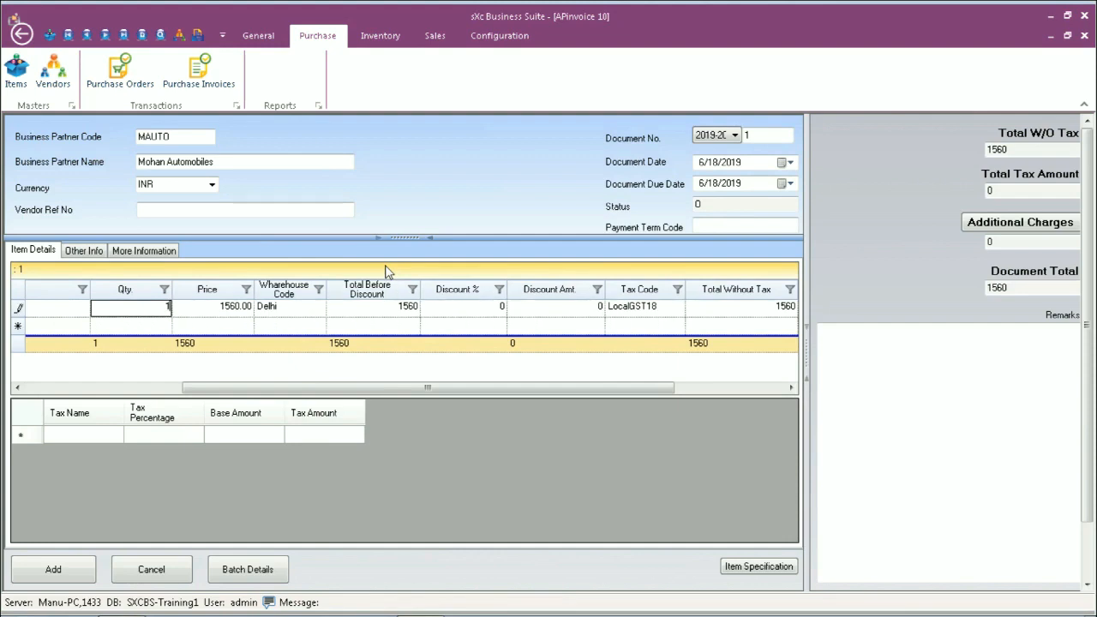
text(10)
key(Tab)
key(Tab)
key(Tab)
key(Tab)
key(Tab)
key(Tab)
key(Tab)
key(Tab)
key(Tab)
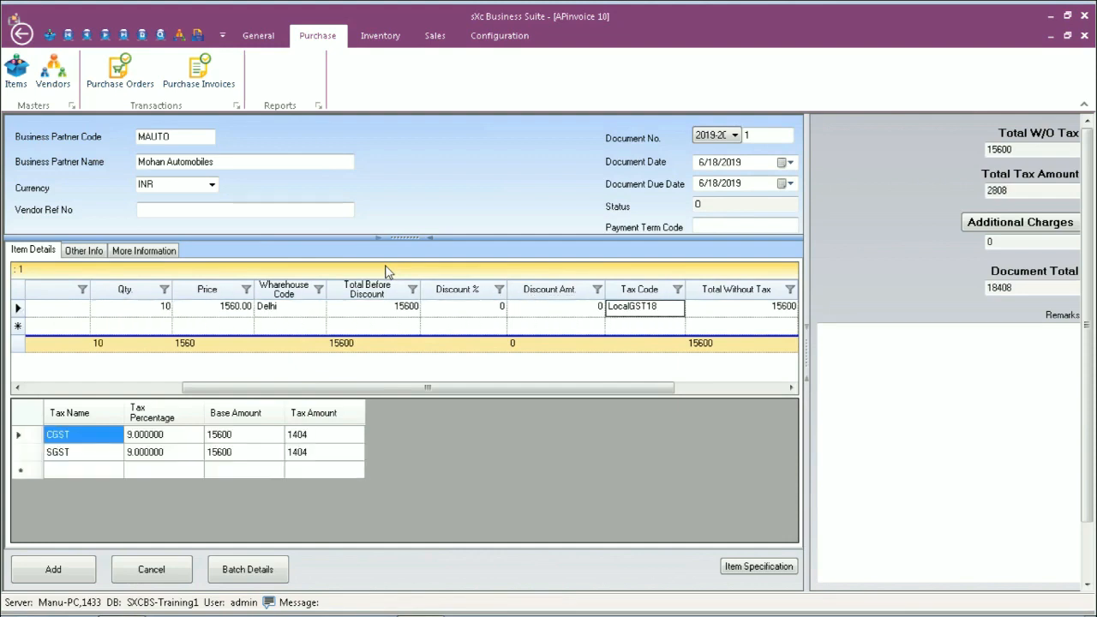
key(Tab)
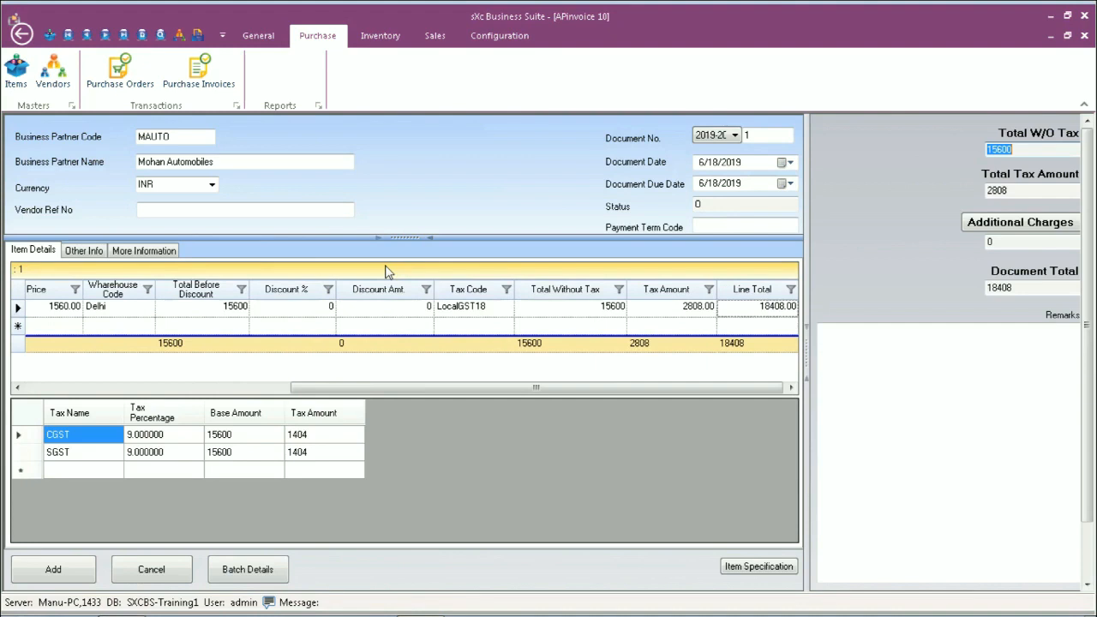
drag(343, 389, 30, 401)
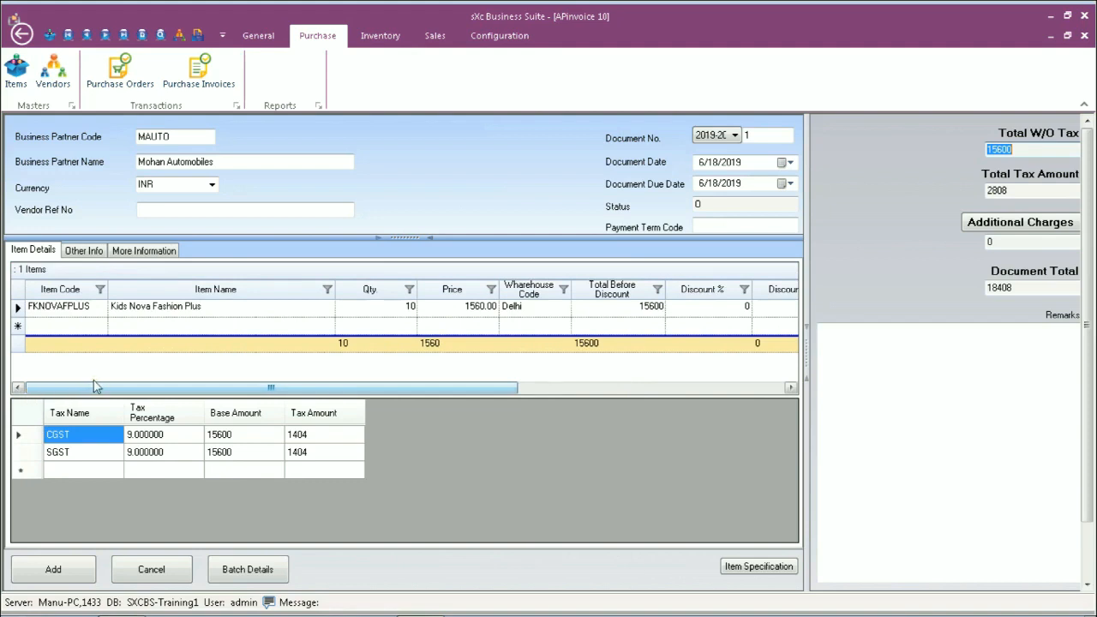
click(85, 582)
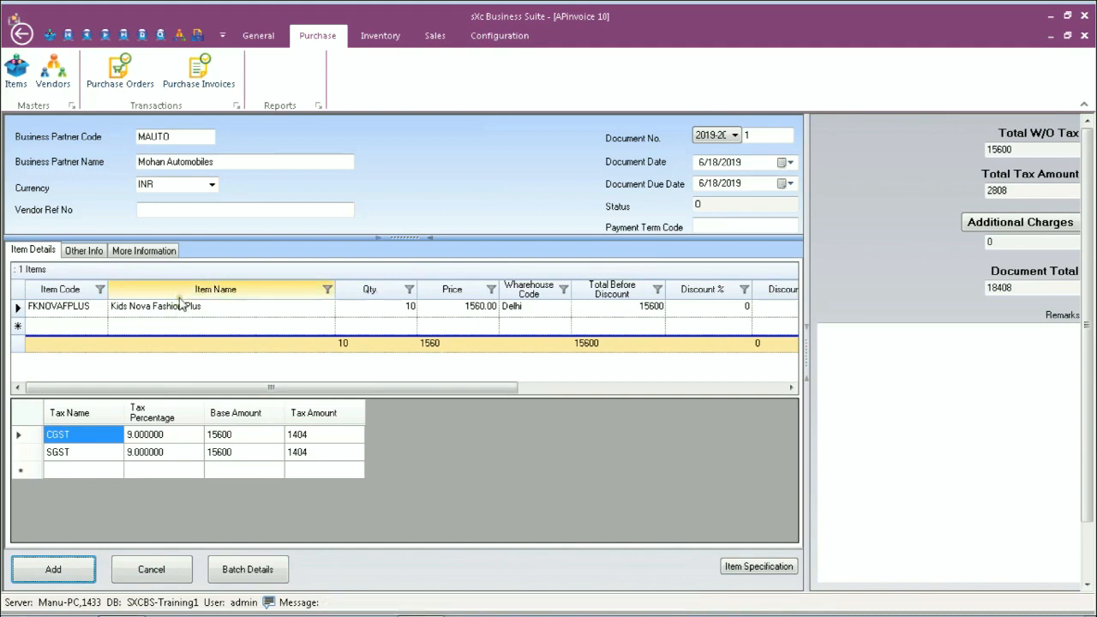
In the item's batch details, fetch existing batches, enter batch code C2019-02 with quantity 10, and confirm.
click(259, 569)
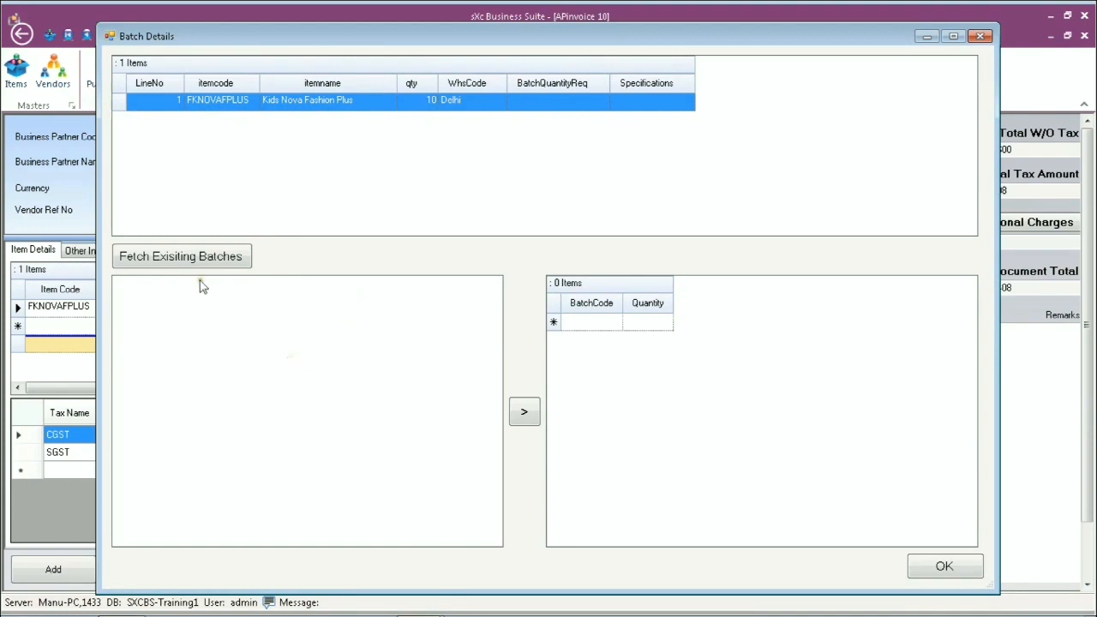
click(182, 257)
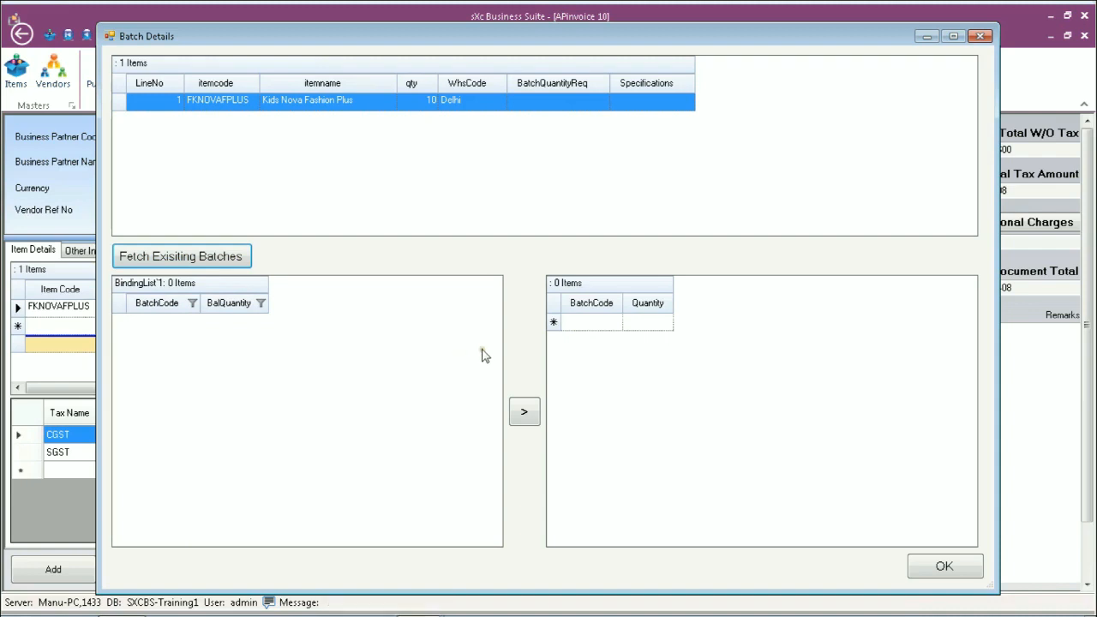
click(600, 324)
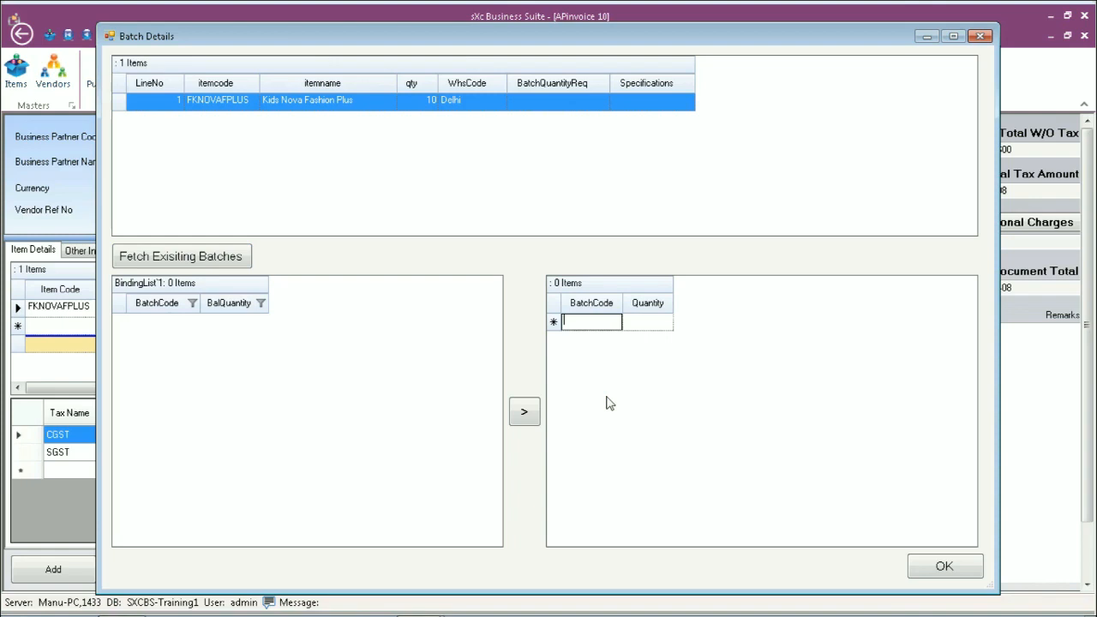
text(C2019-02)
key(Tab)
key(Down)
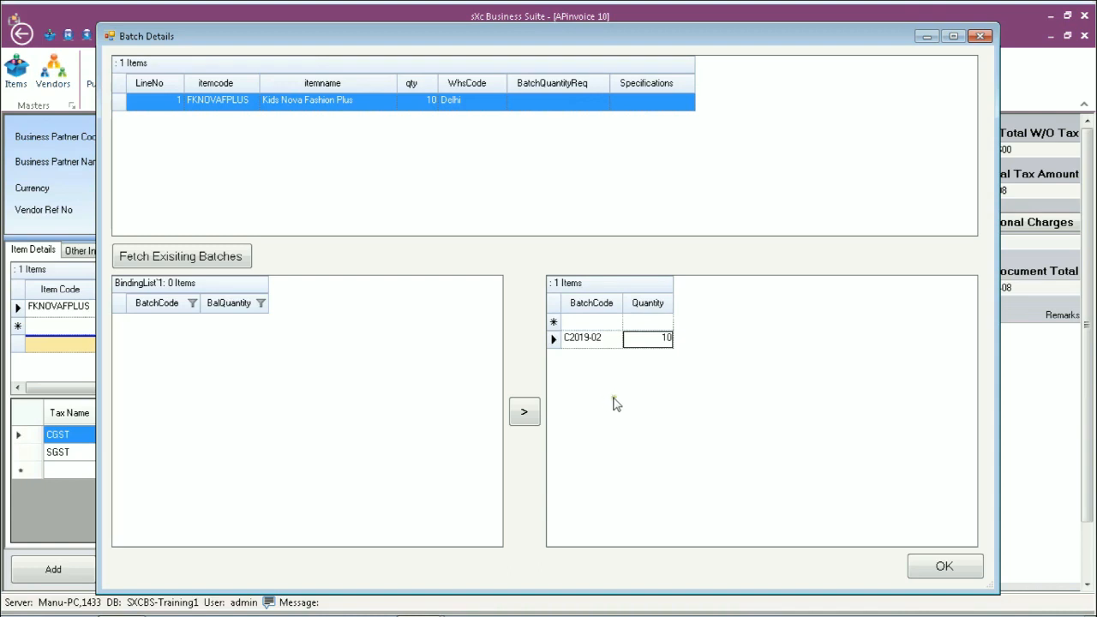
click(942, 565)
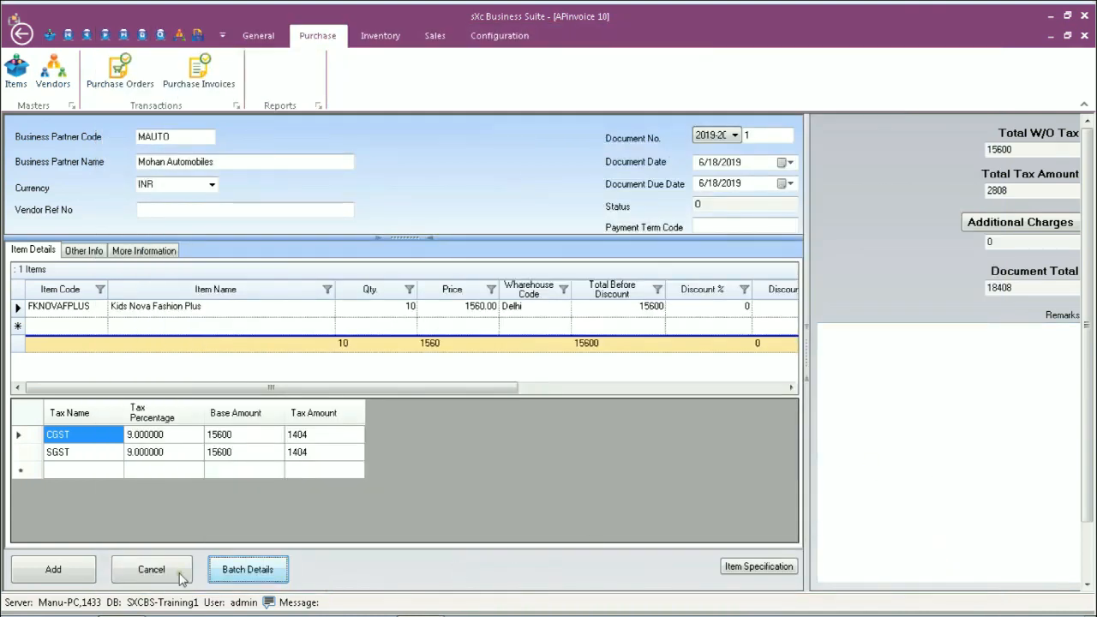
Add the Mohan Automobiles purchase invoice with its completed batch details.
click(44, 576)
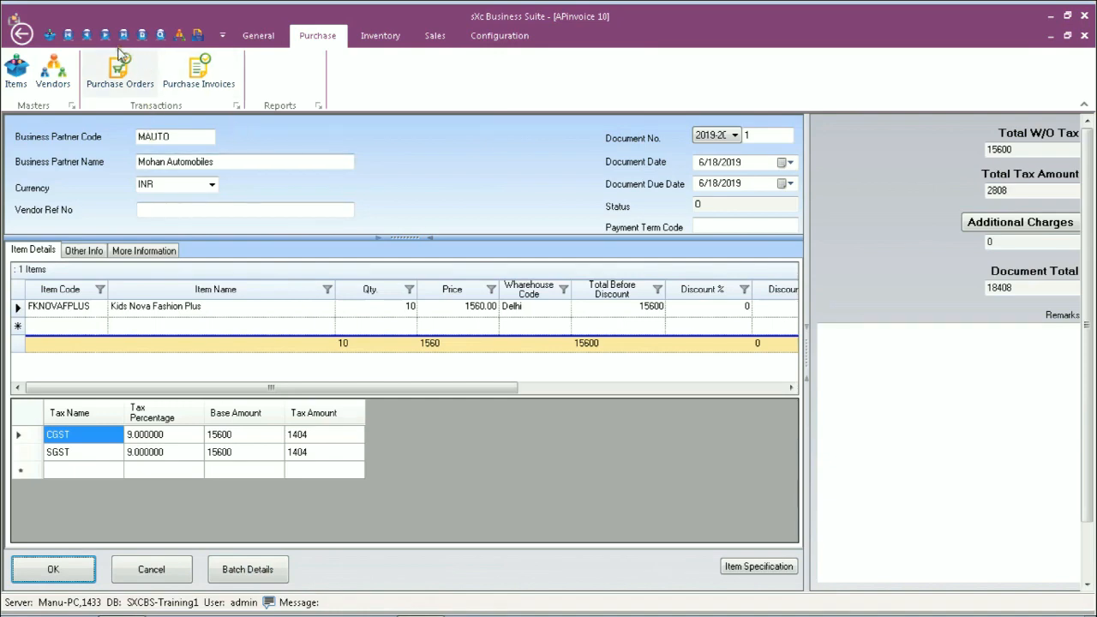
Find item FKNOVAFPLUS in the item master, check its batch balance in the Delhi warehouse, and close the record.
click(24, 70)
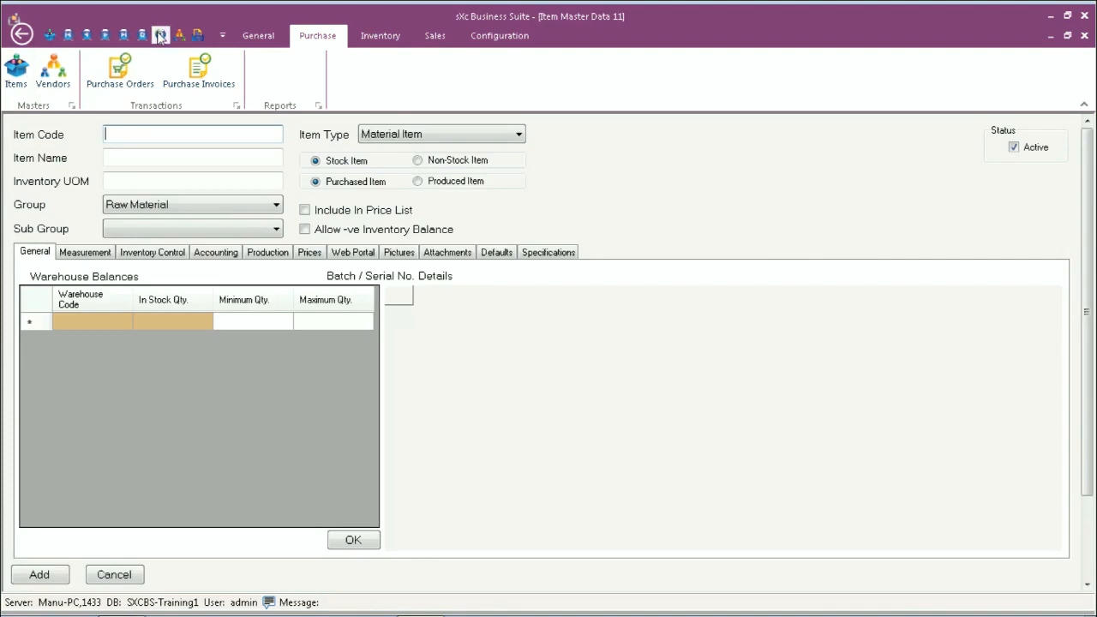
click(39, 575)
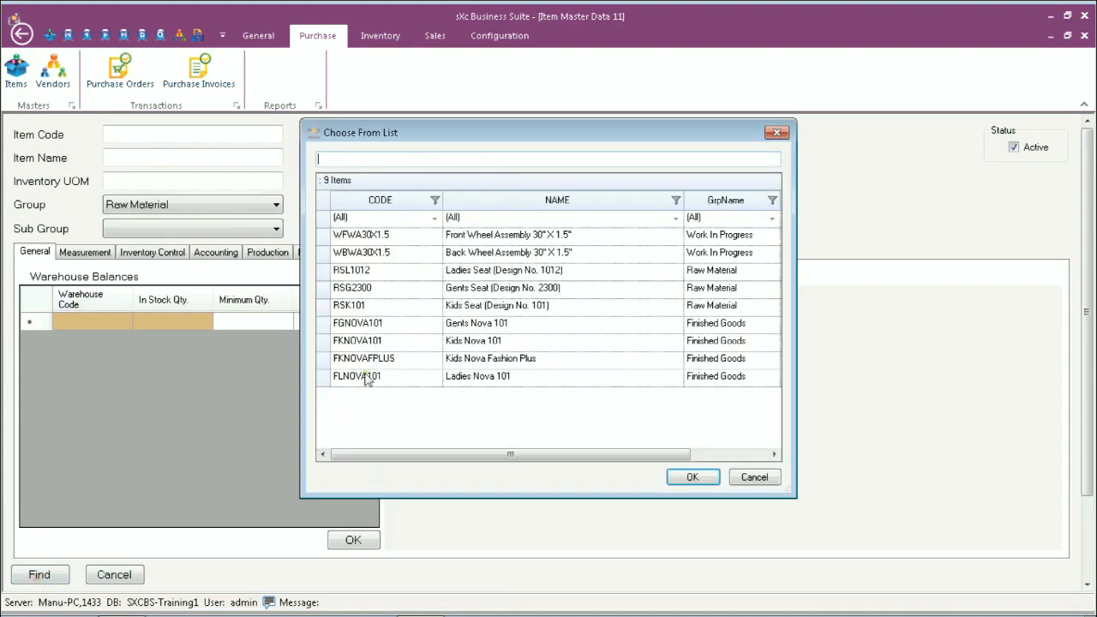
double_click(376, 358)
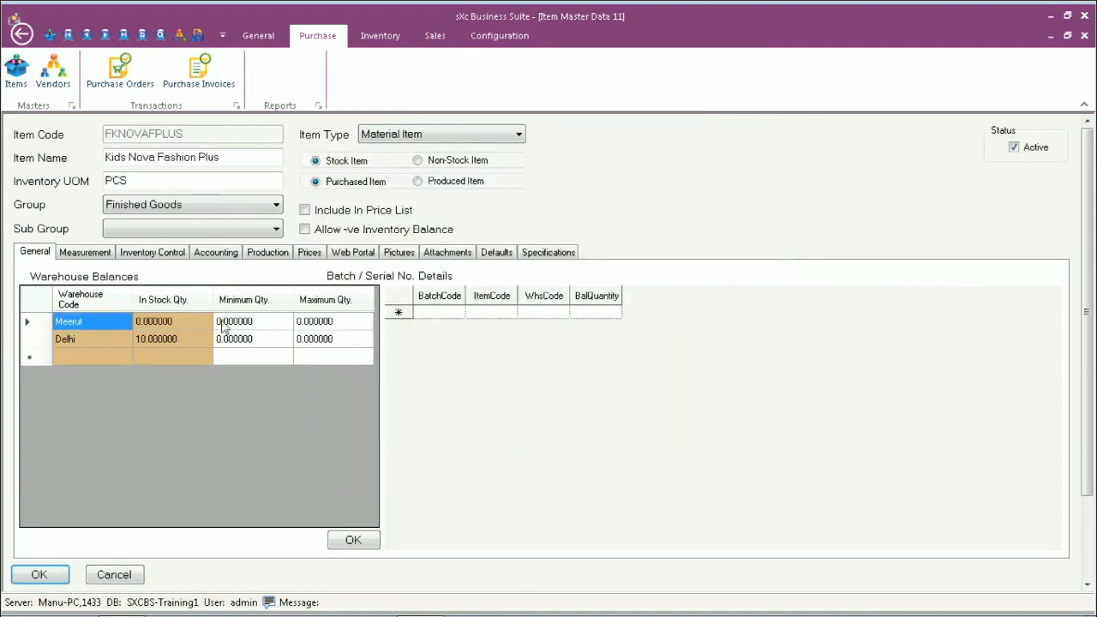
click(105, 339)
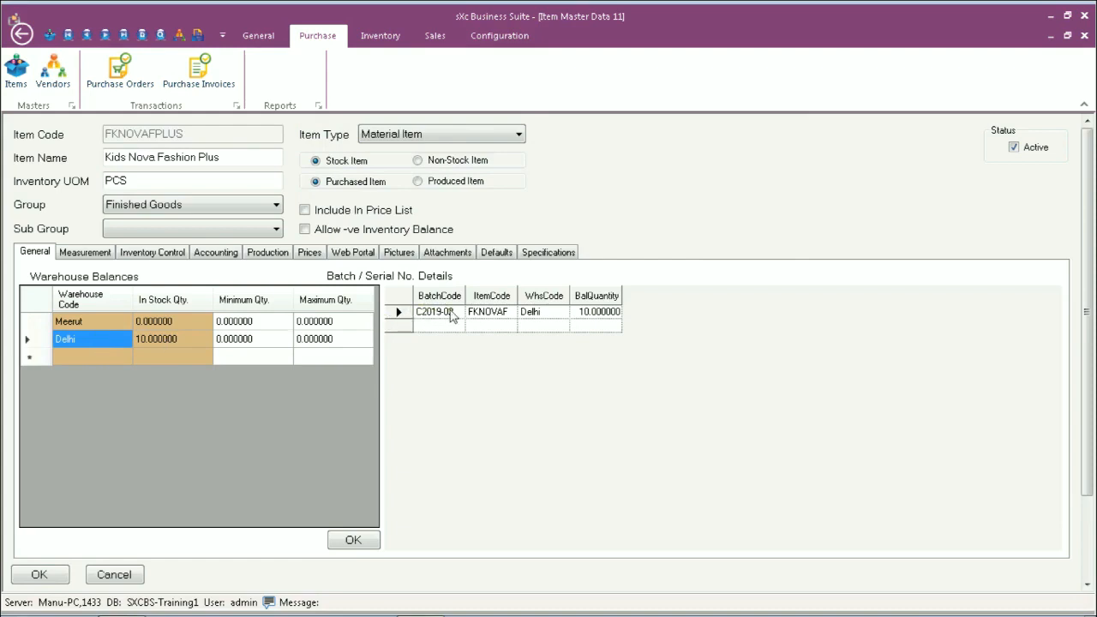
click(593, 315)
click(114, 575)
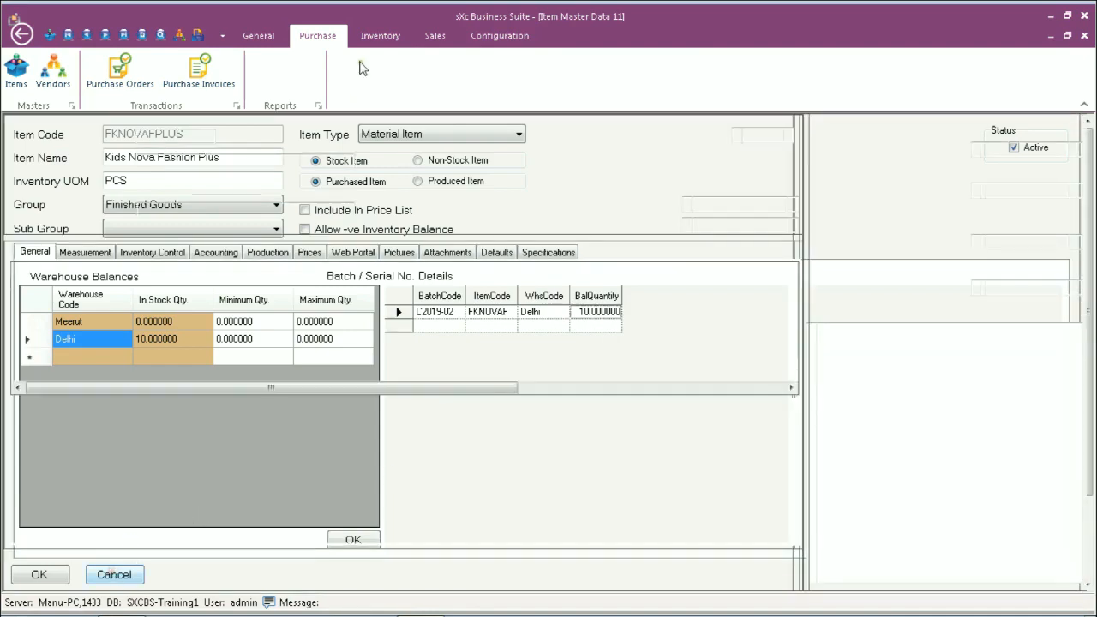
Start a new sales invoice and choose Gamma Automotives as the customer.
click(430, 41)
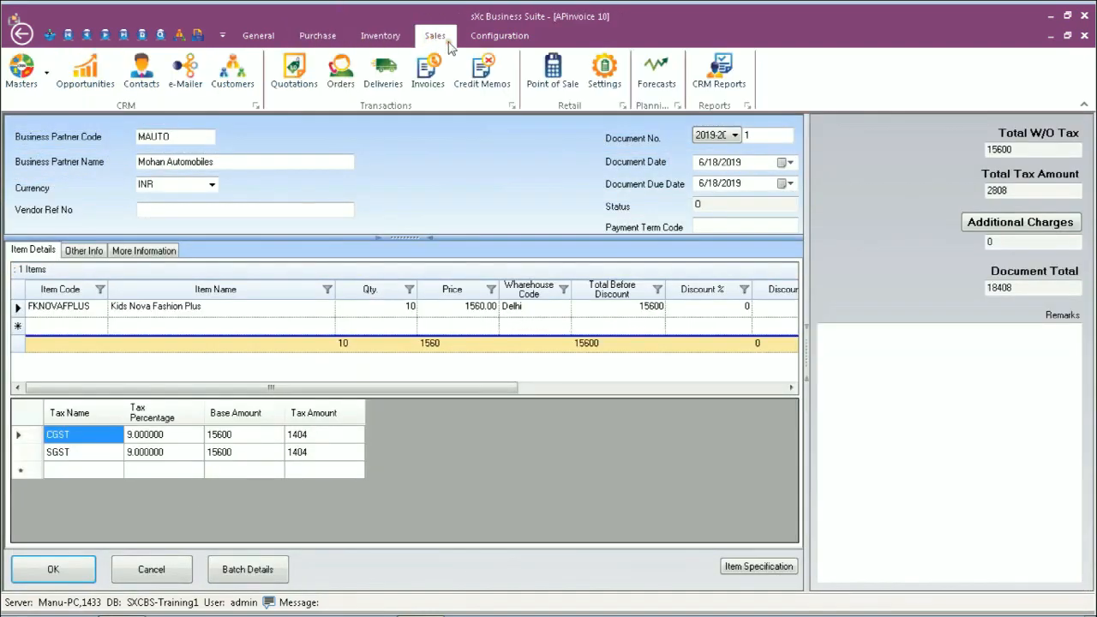
click(436, 75)
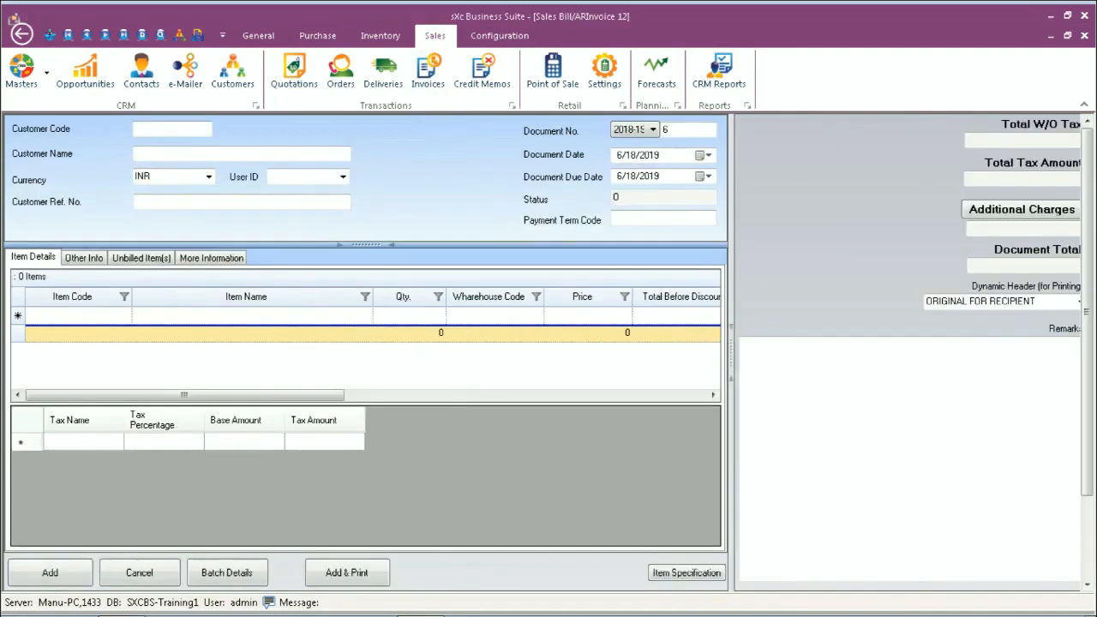
double_click(170, 128)
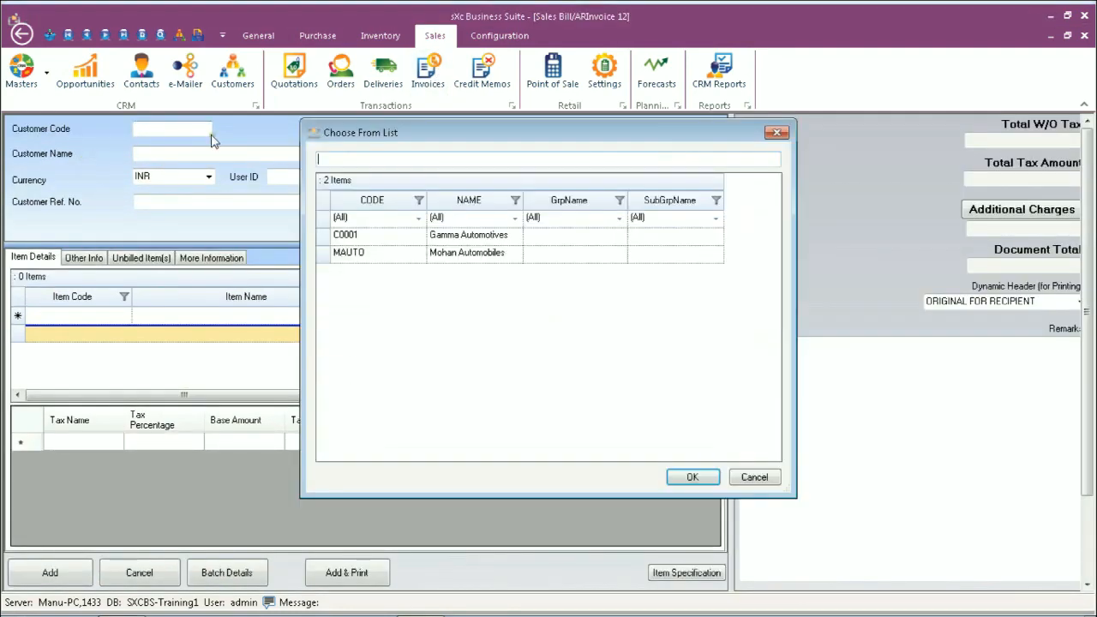
double_click(380, 236)
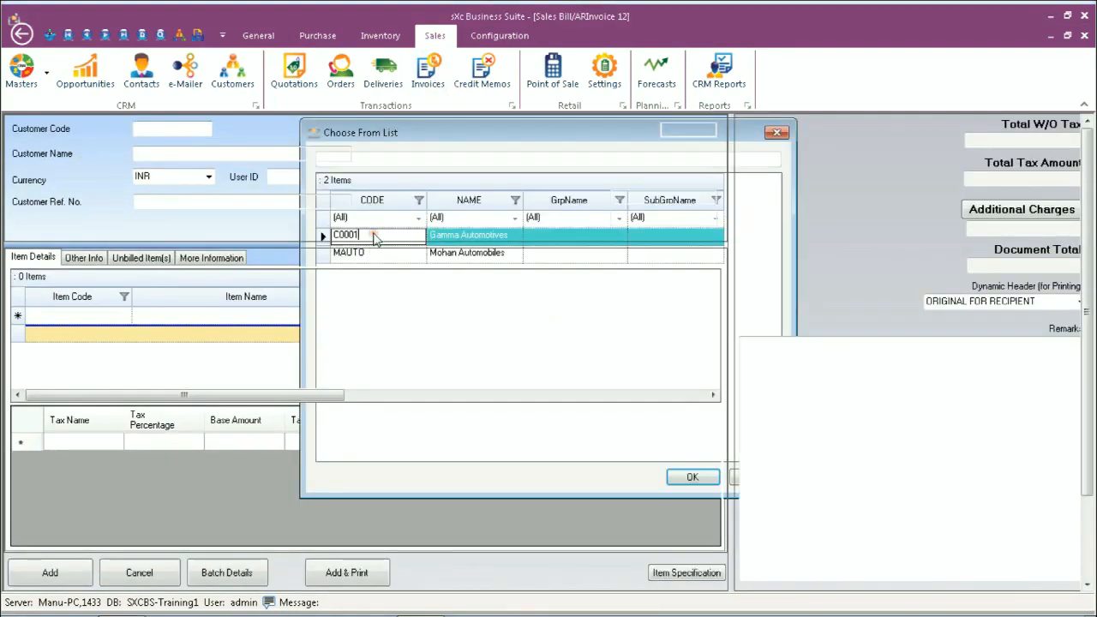
Add item FKNOVAFPLUS (Kids Nova Fashion Plus) to the sales invoice with quantity 2 and warehouse Delhi.
double_click(101, 315)
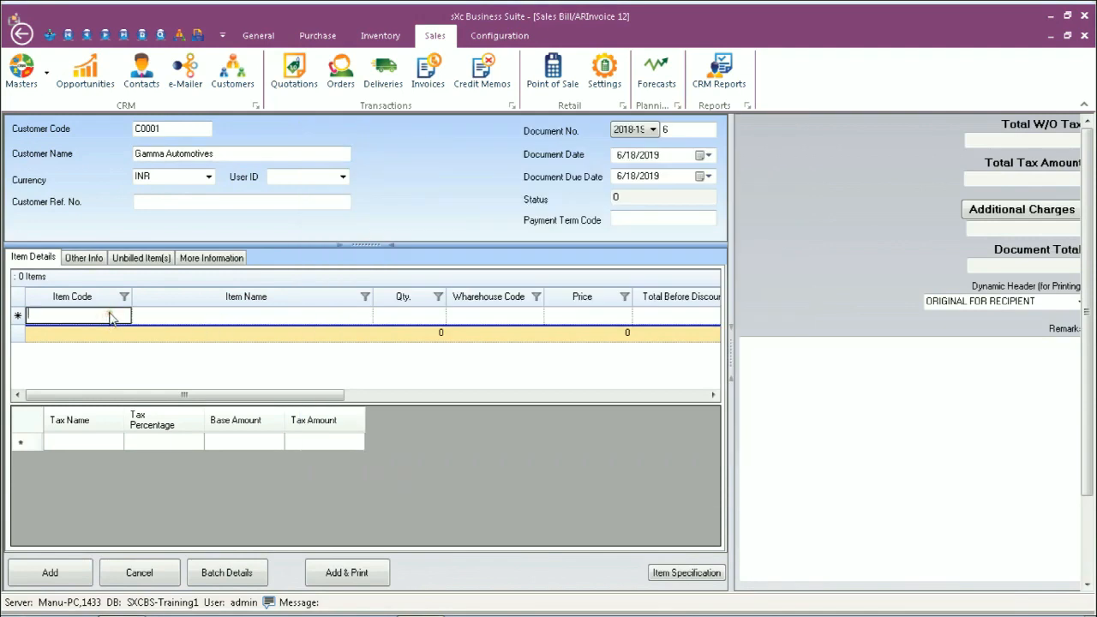
click(380, 348)
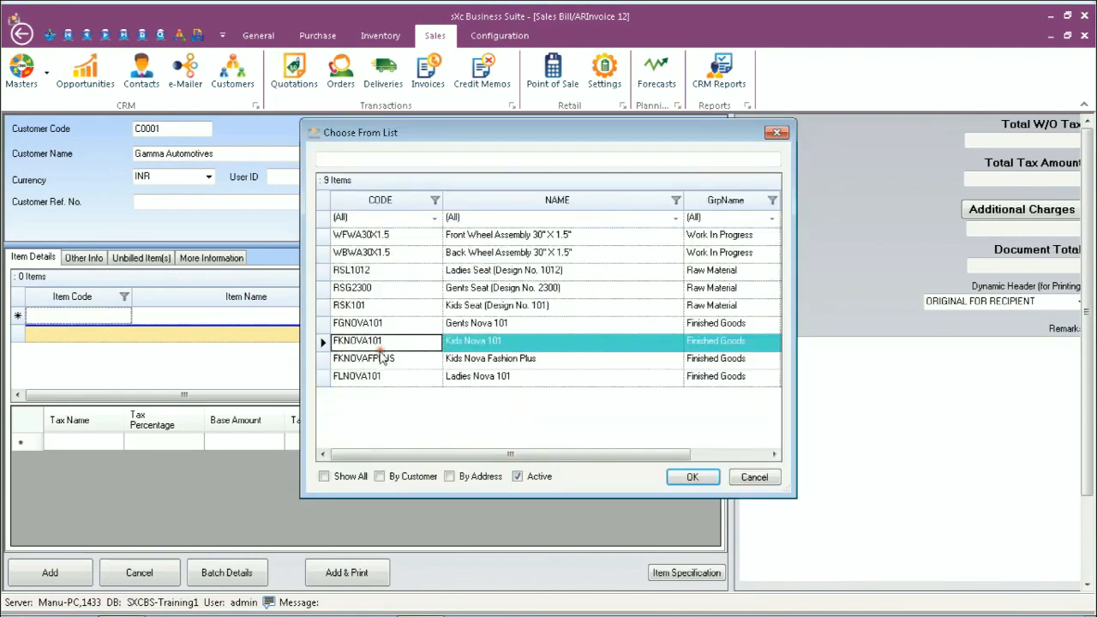
double_click(381, 358)
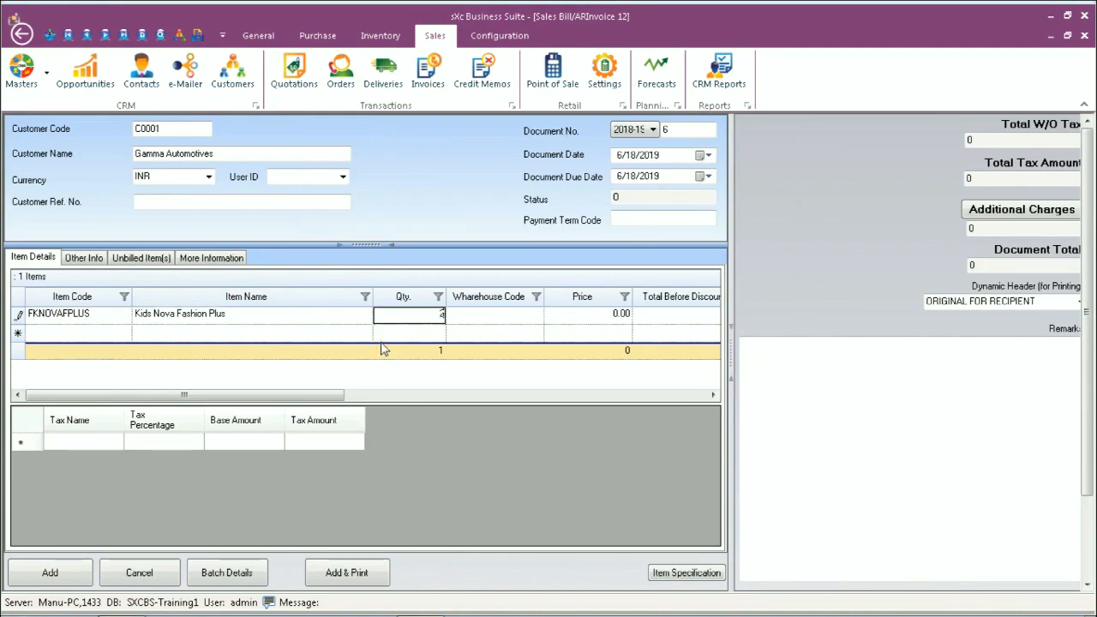
key(Tab)
key(Tab)
click(381, 257)
click(382, 257)
key(Tab)
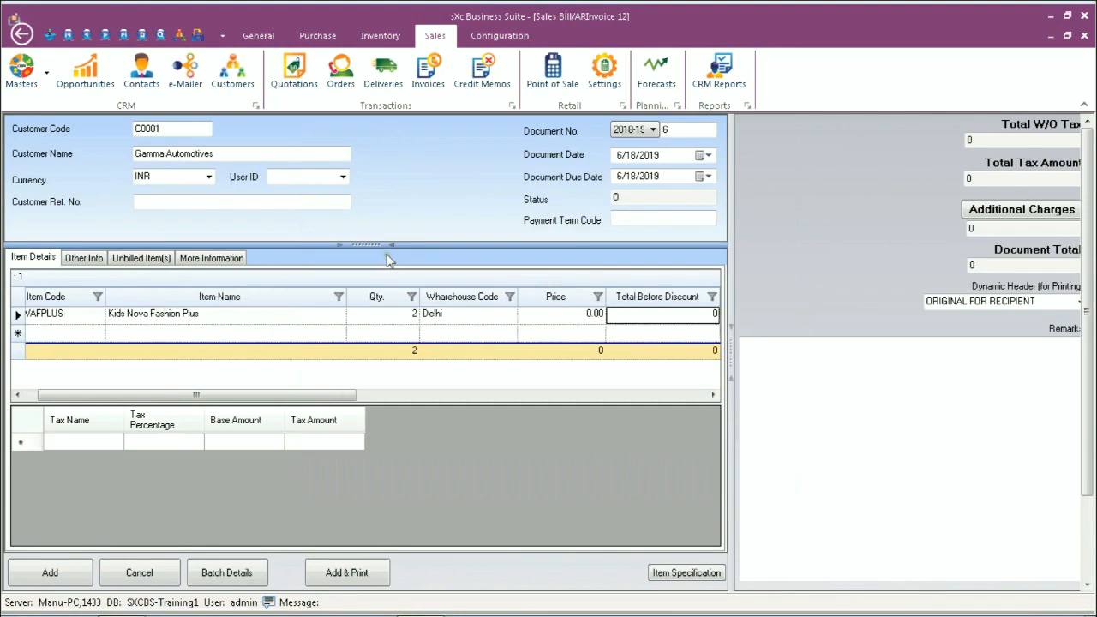
Set the Kids Nova Fashion Plus line's price to 2000 and assign the tax code LocalGST18.
key(shift+Tab)
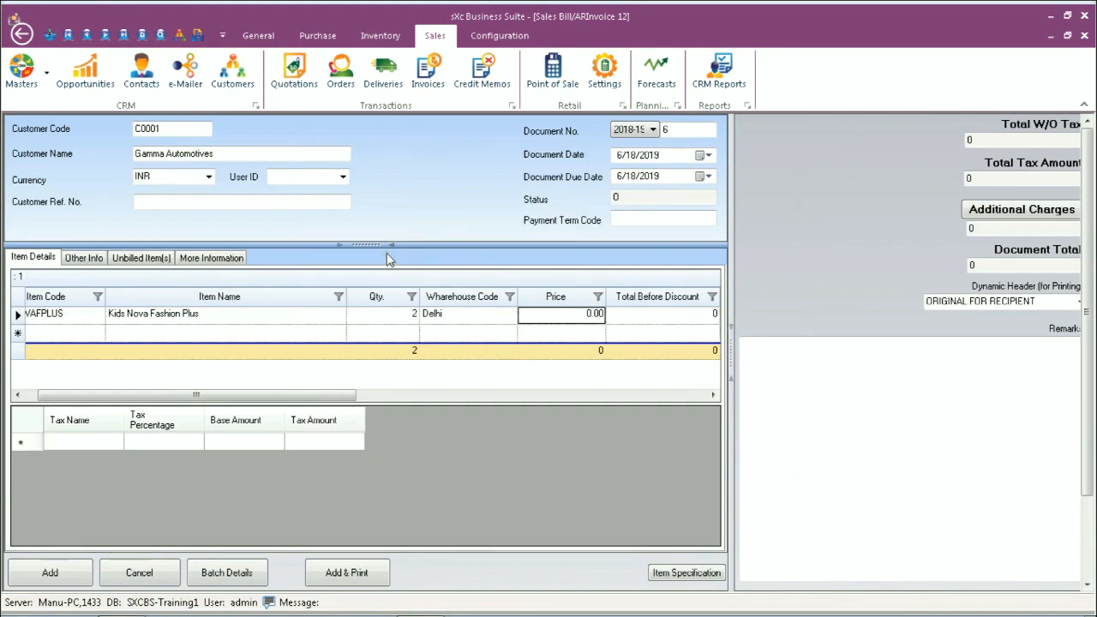
text(2000)
key(Tab)
key(Tab)
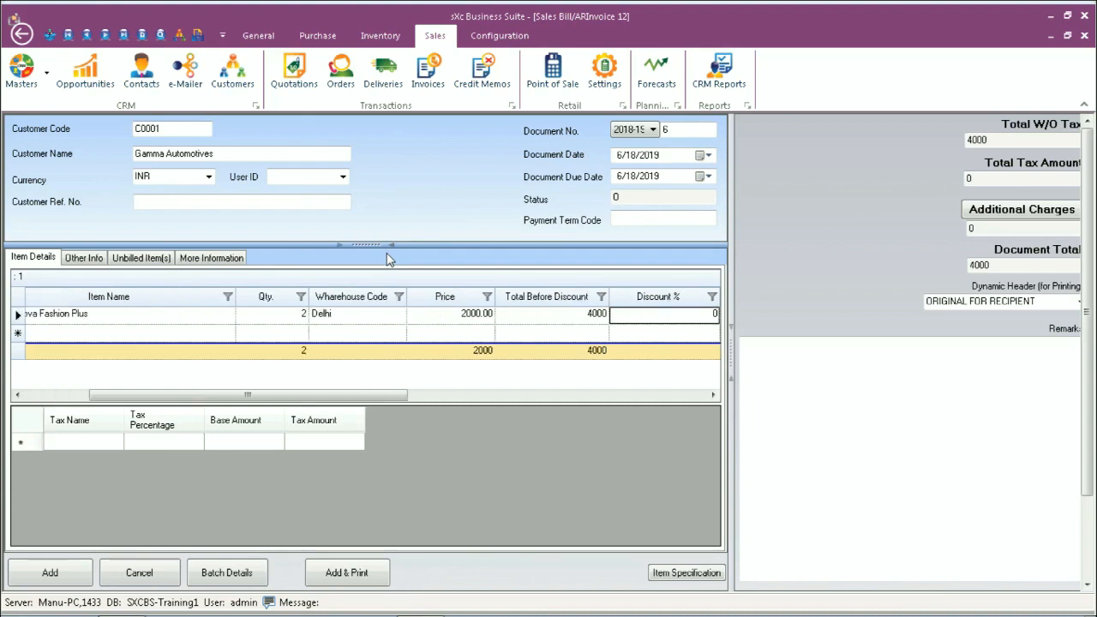
key(Tab)
key(Tab)
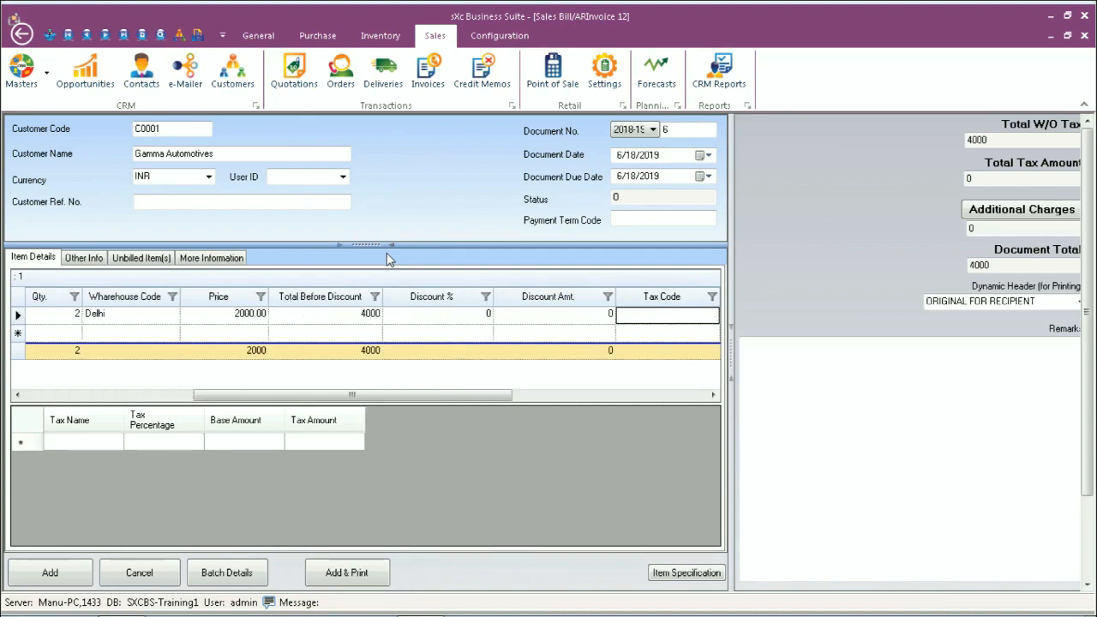
key(Down)
key(Return)
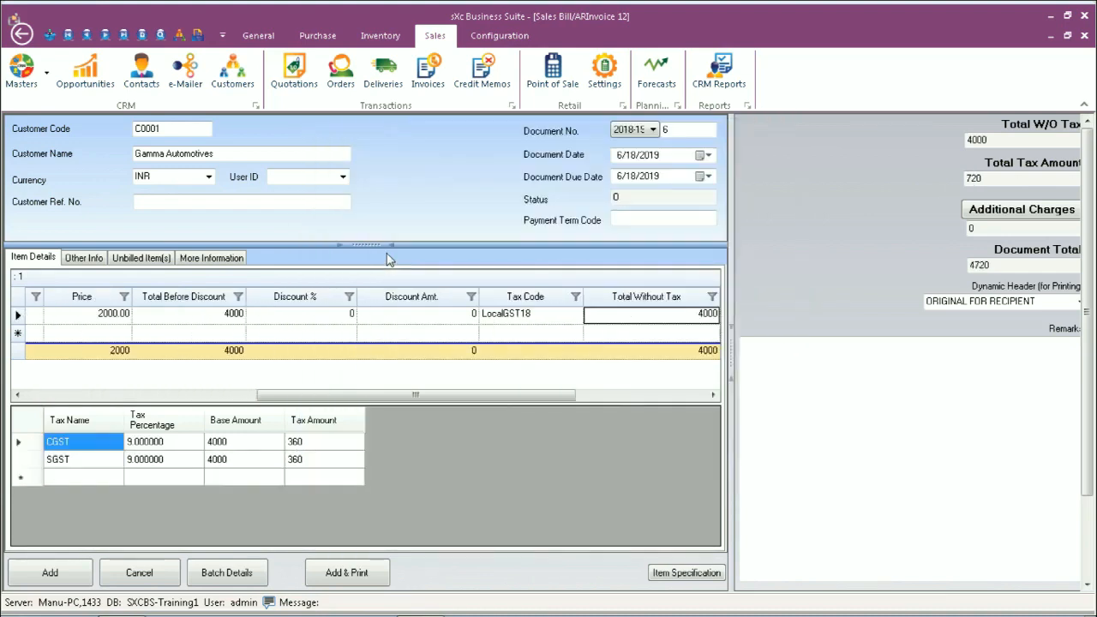
key(Tab)
key(Tab)
key(Tab)
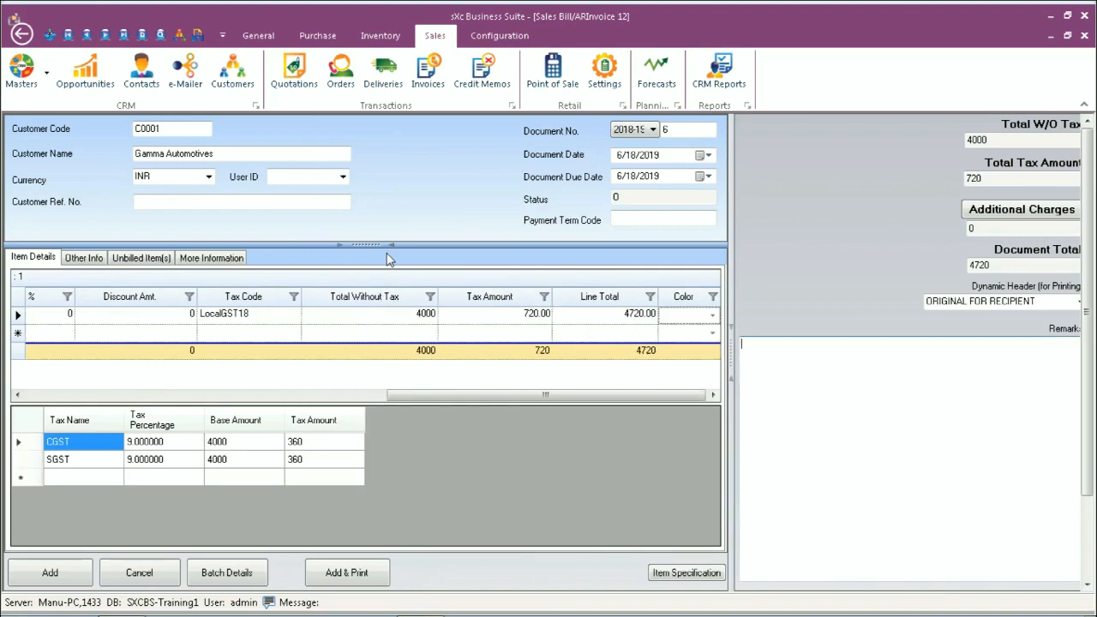
Check the sales invoice's billing and shipping information, return to the item lines, and try to add the invoice.
drag(420, 391, 59, 393)
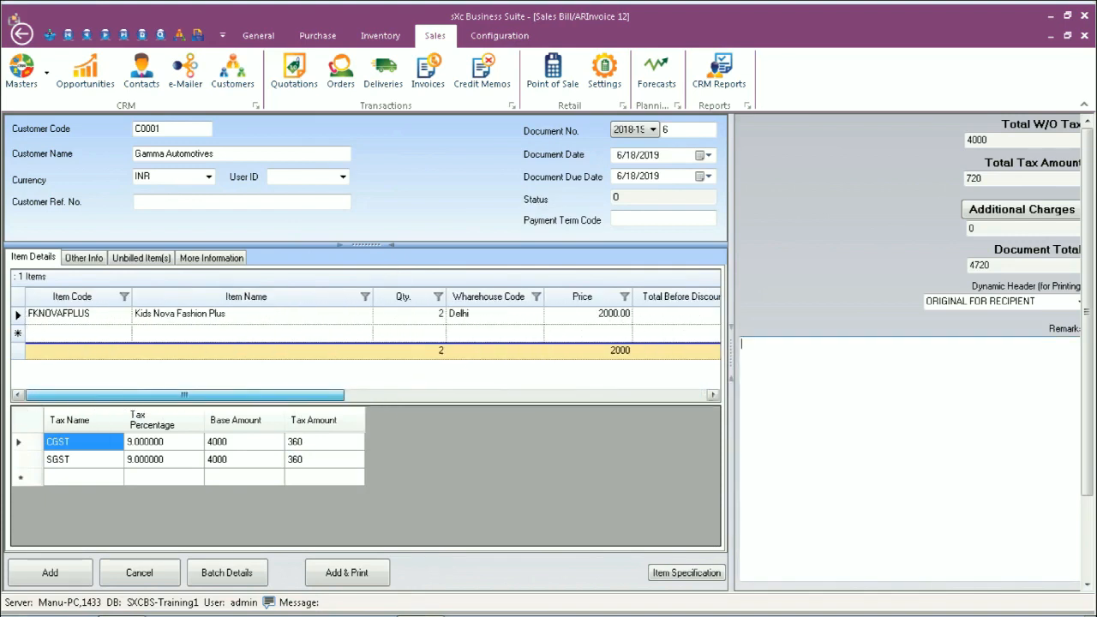
click(84, 257)
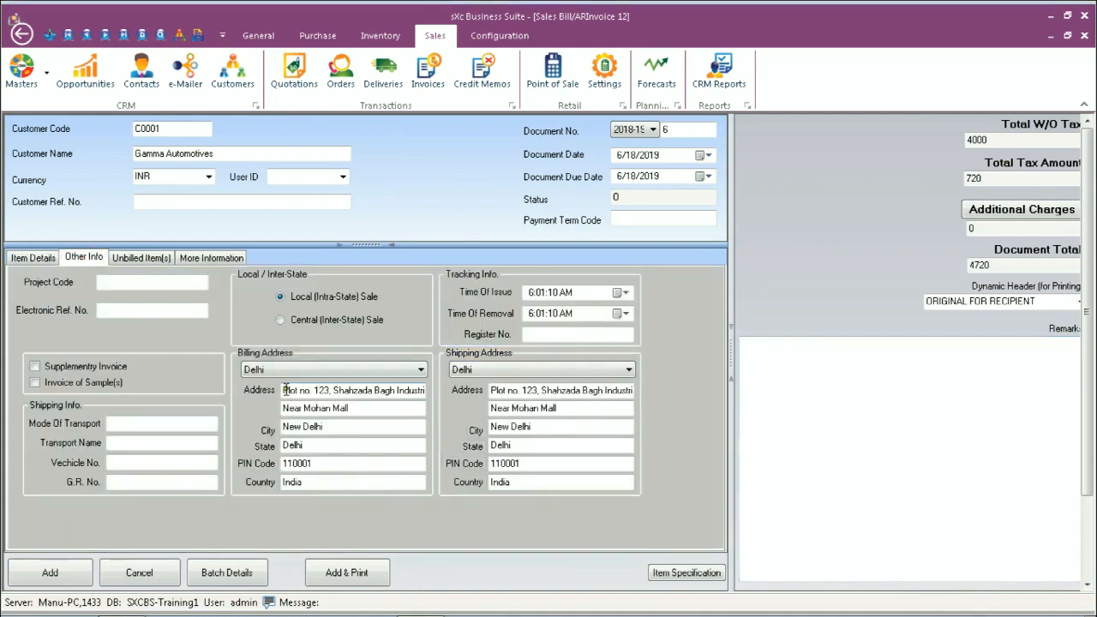
click(38, 260)
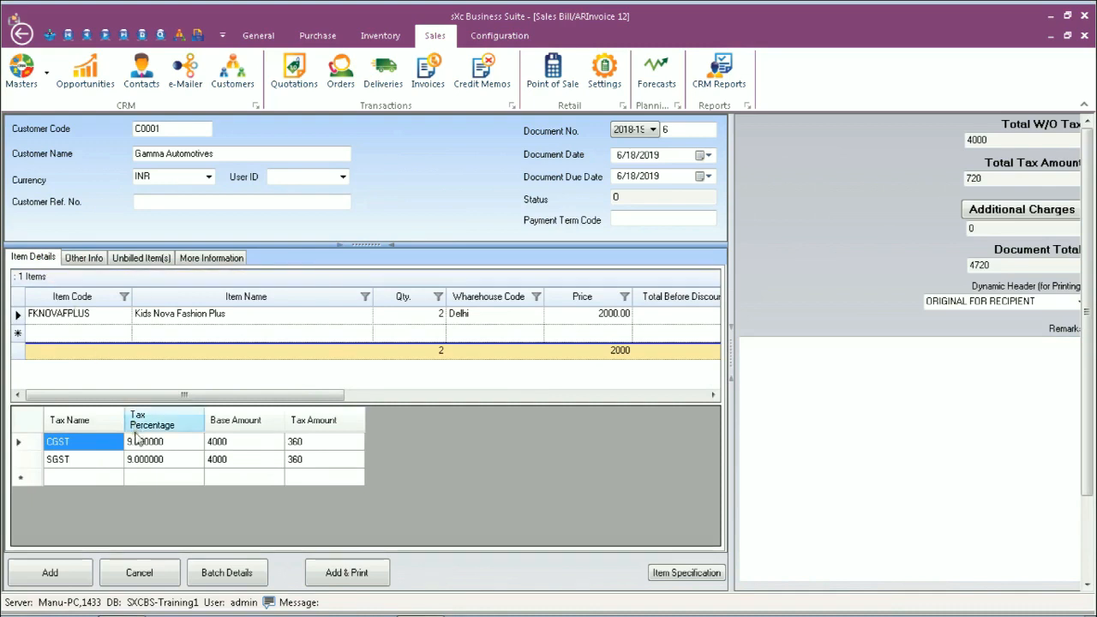
click(57, 580)
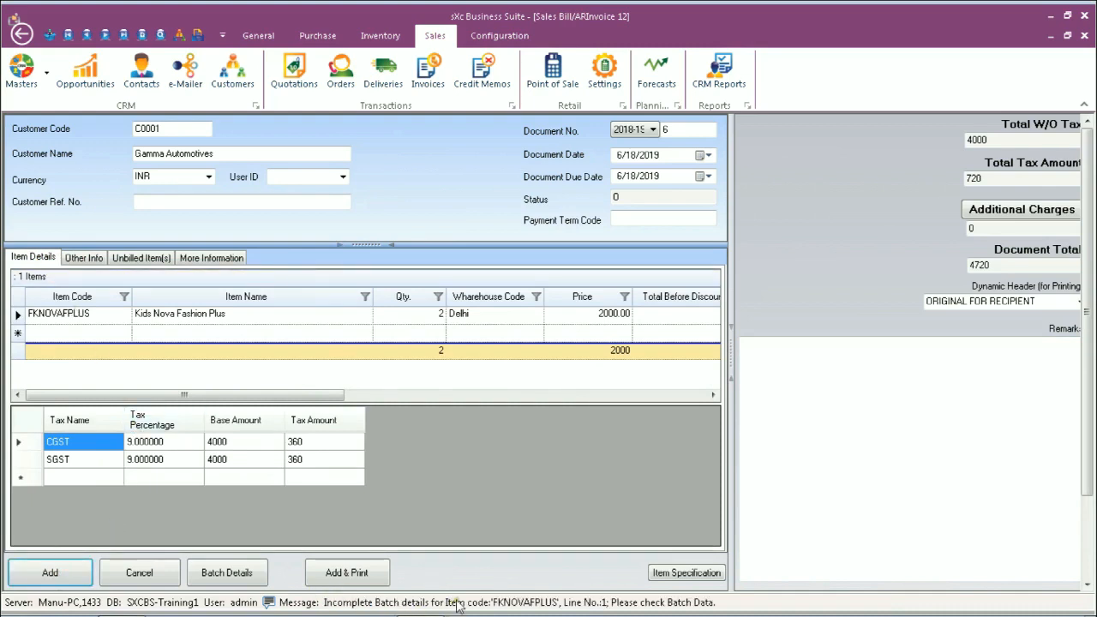
Fetch the item's existing batches, allocate quantity 2 from batch C2019-02, confirm, and add the sales invoice.
click(254, 577)
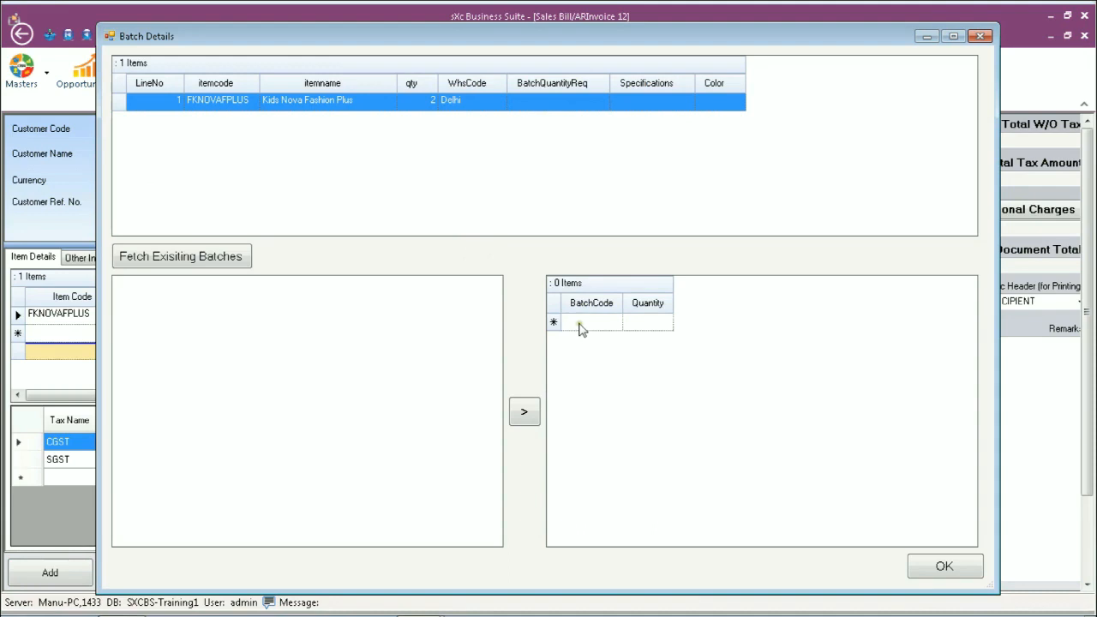
click(196, 253)
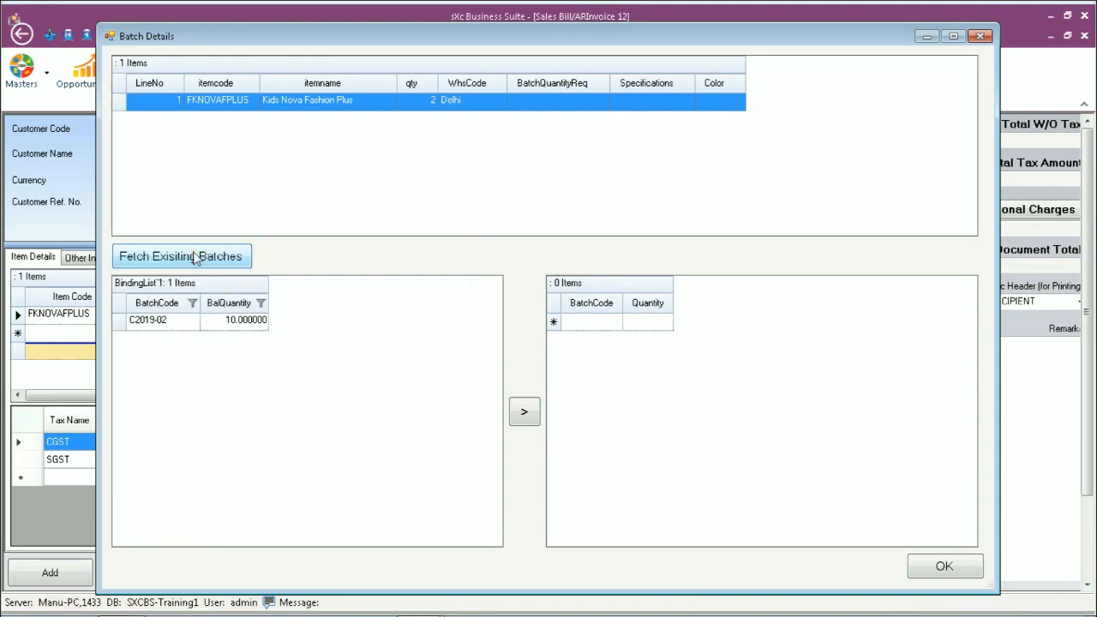
click(168, 325)
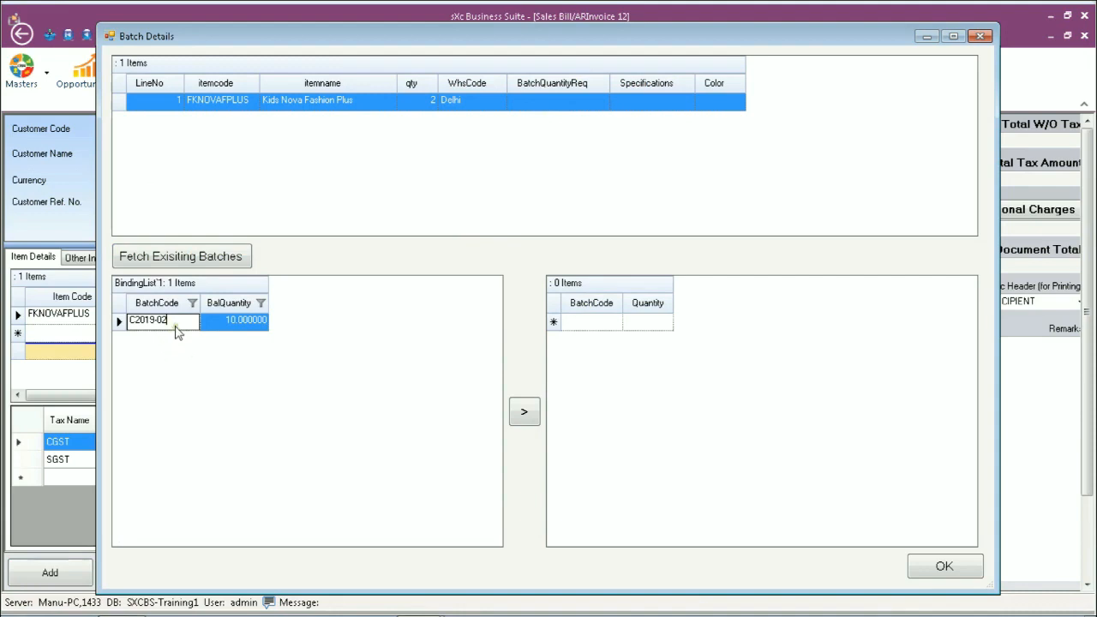
click(524, 415)
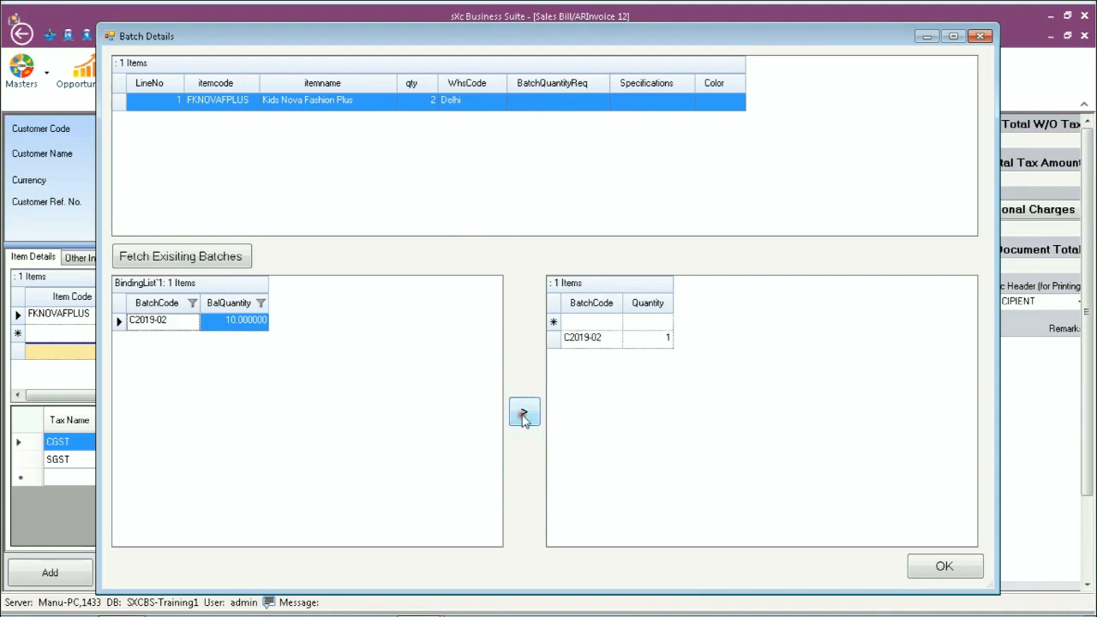
click(602, 341)
click(658, 340)
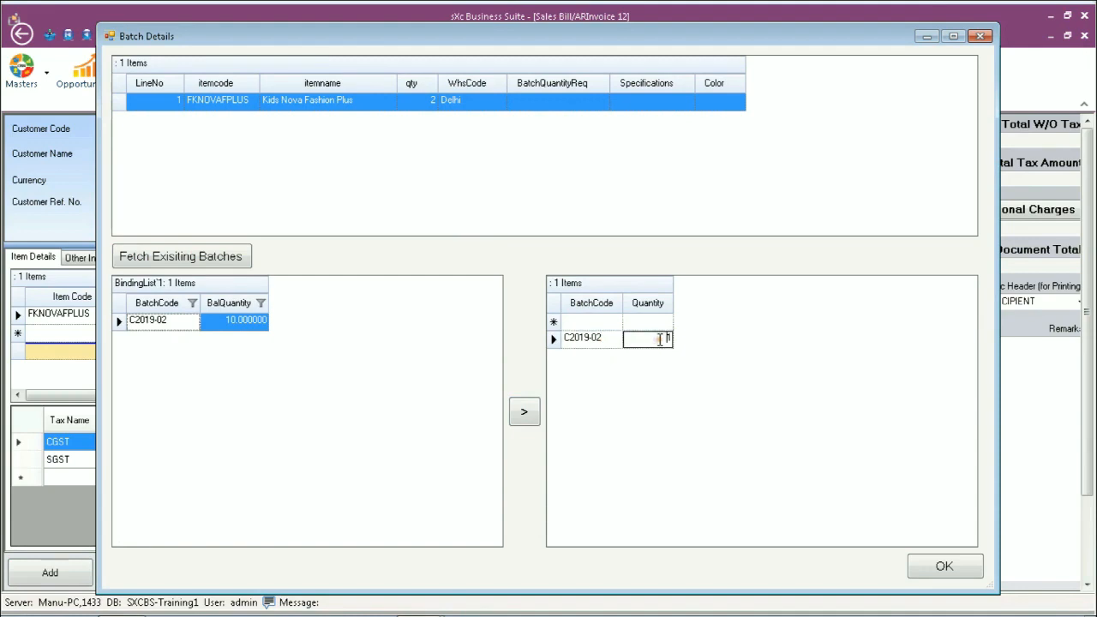
text(4)
click(738, 336)
click(934, 566)
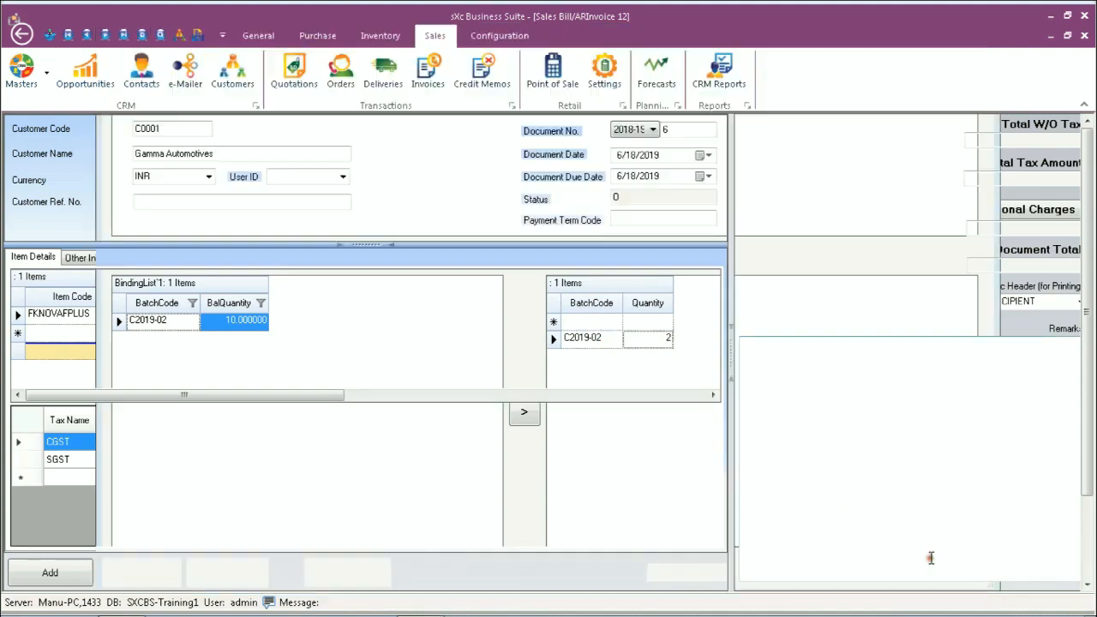
click(83, 576)
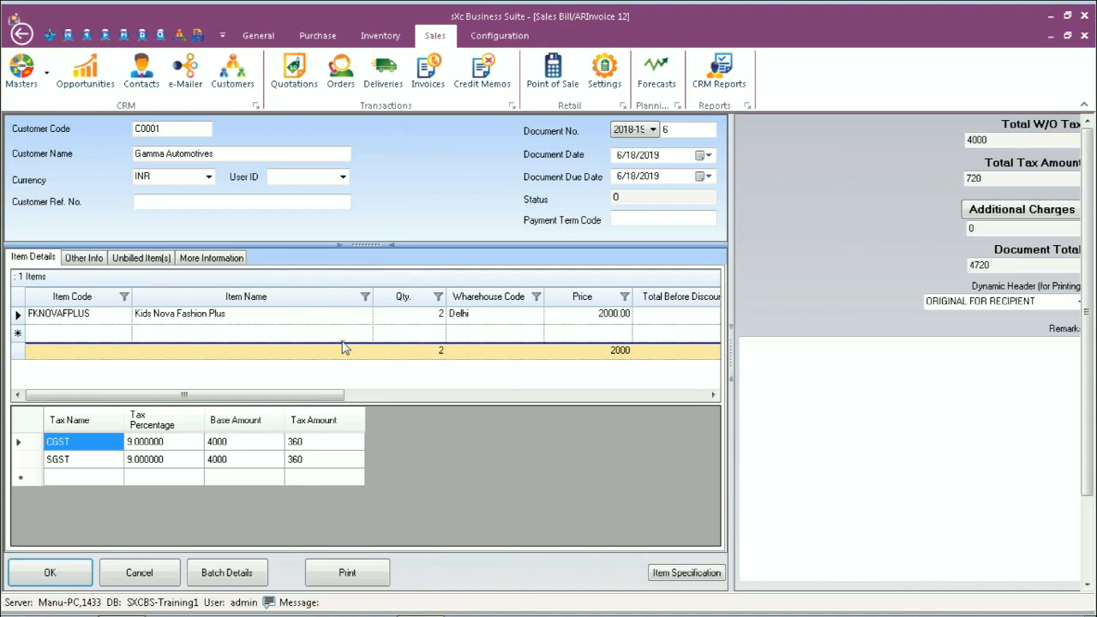
Review the batch code and quantity recorded on the added sales invoice, and close the batch details.
click(249, 569)
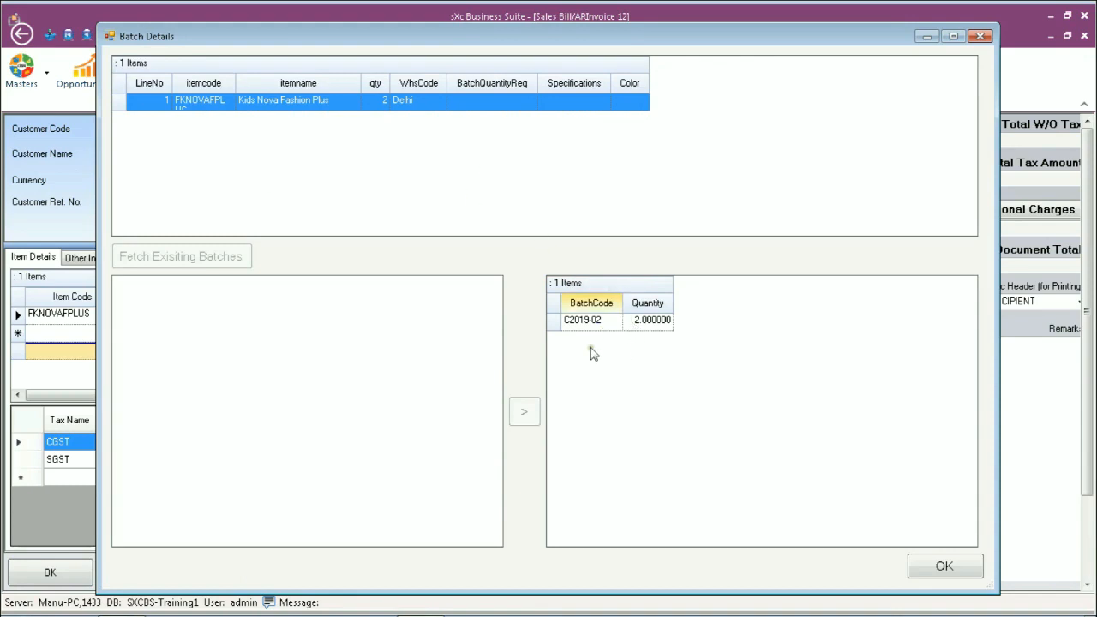
click(597, 321)
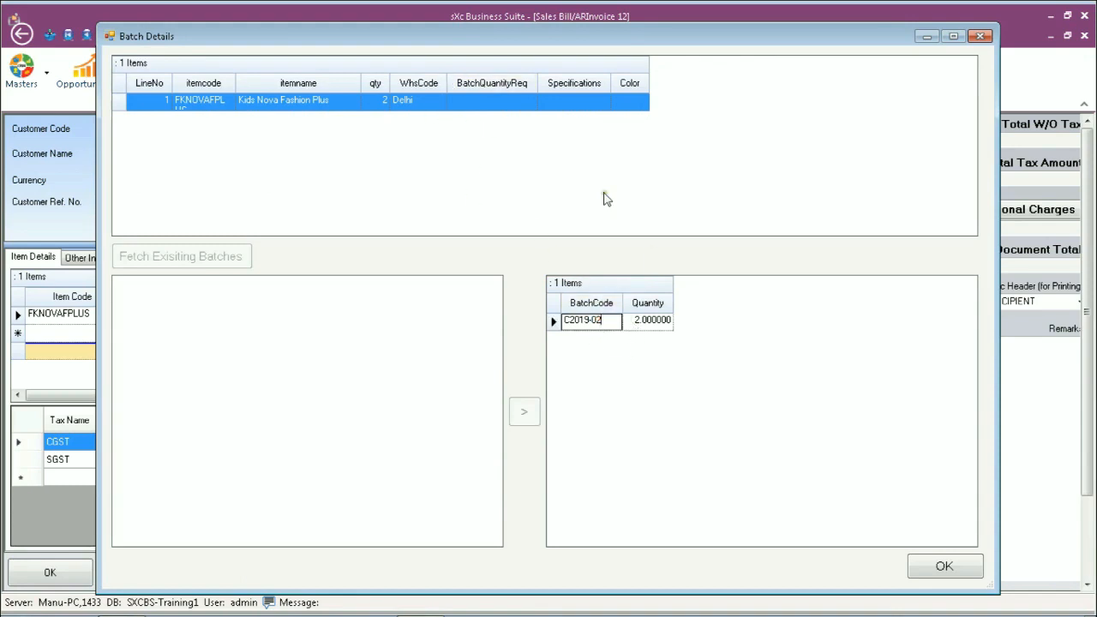
click(937, 566)
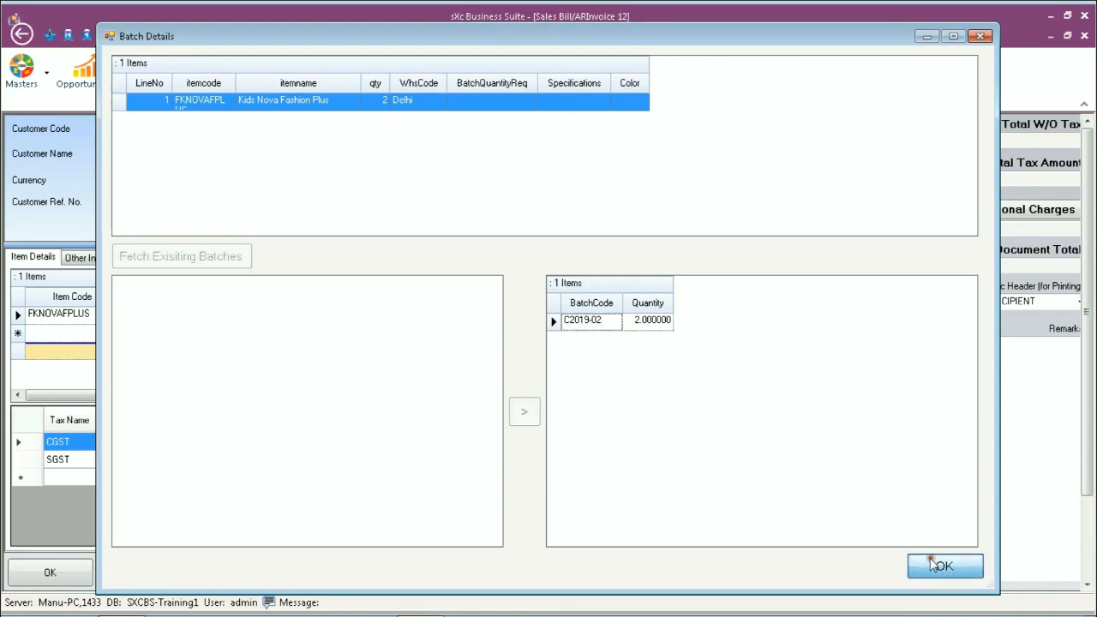